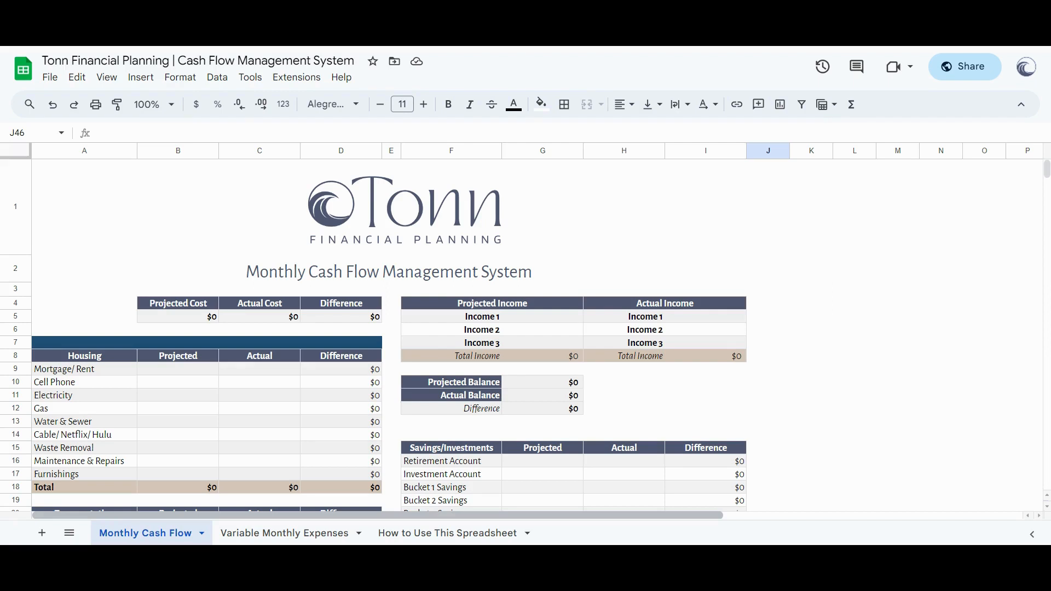
# Enter projected incomes of 10000 for Income 1, 4500 for Income 2 and 500 for Income 3
pyautogui.doubleClick(542, 317)
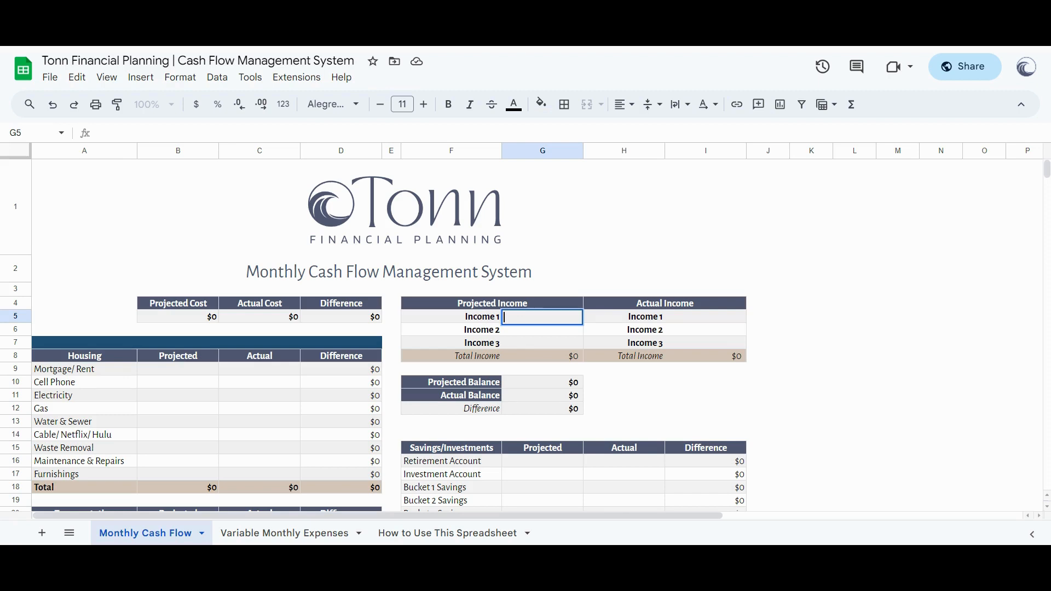
pyautogui.write('10000')
pyautogui.press('Return')
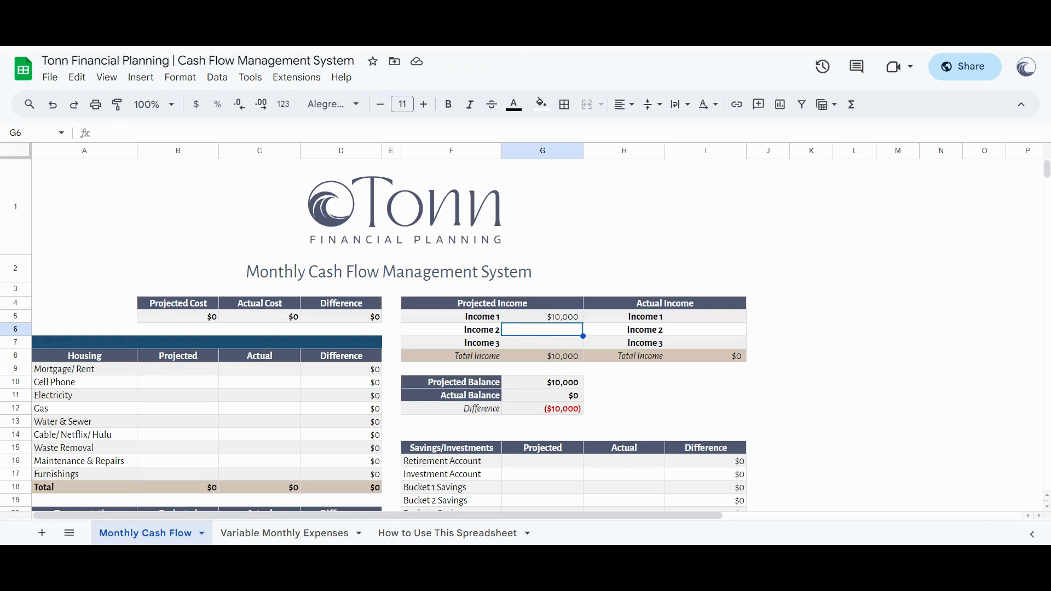
pyautogui.write('4,5')
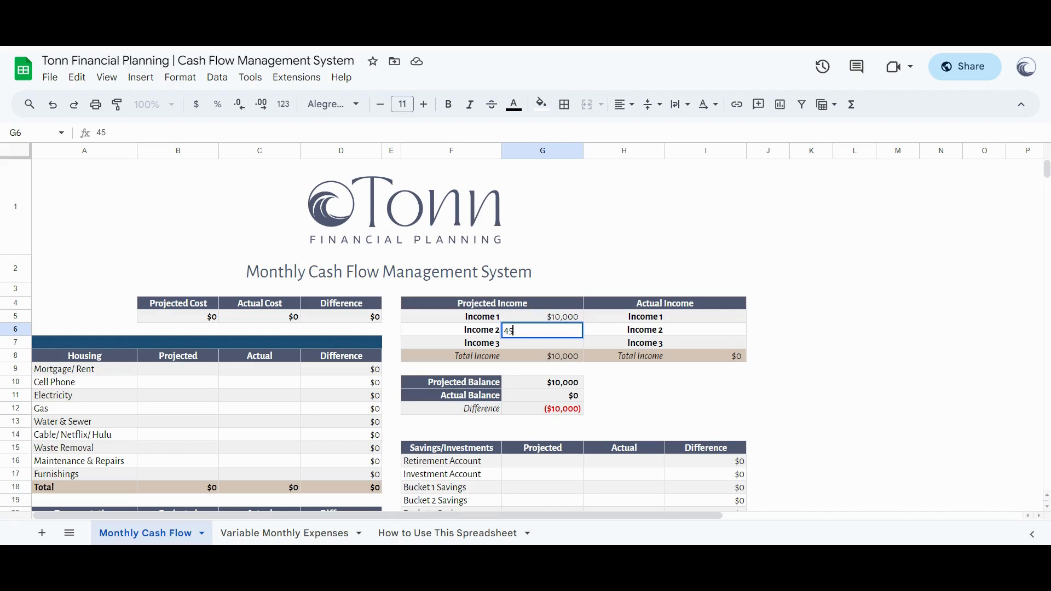
pyautogui.write('00')
pyautogui.press('Return')
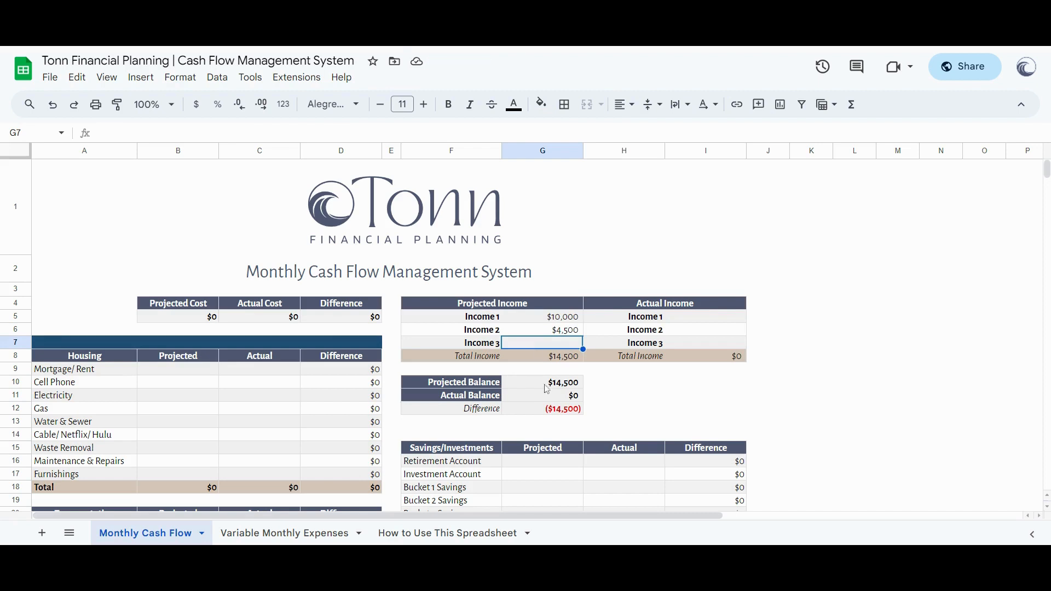
pyautogui.write('500')
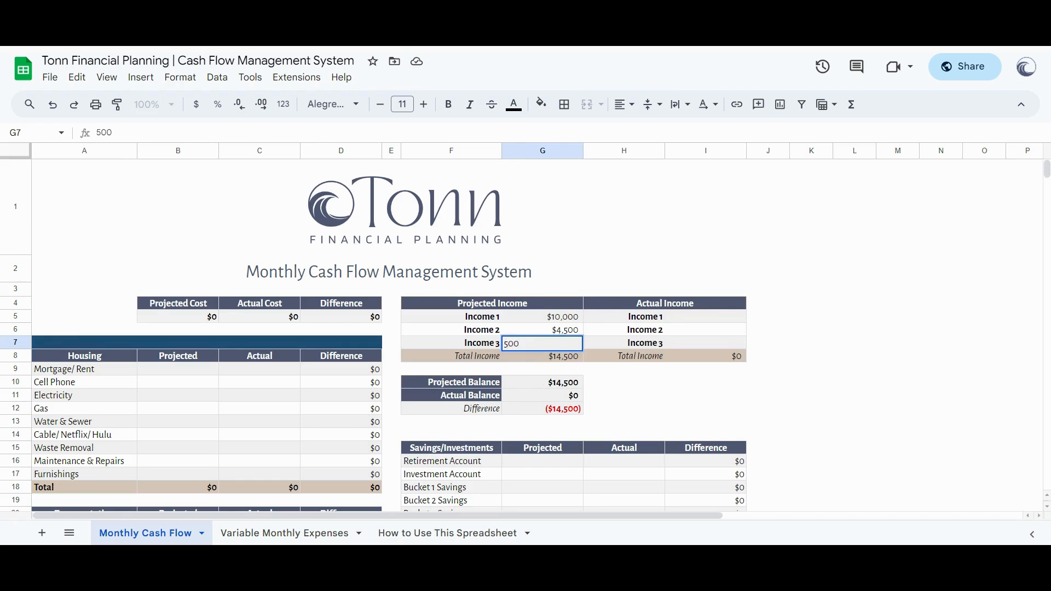
pyautogui.press('Return')
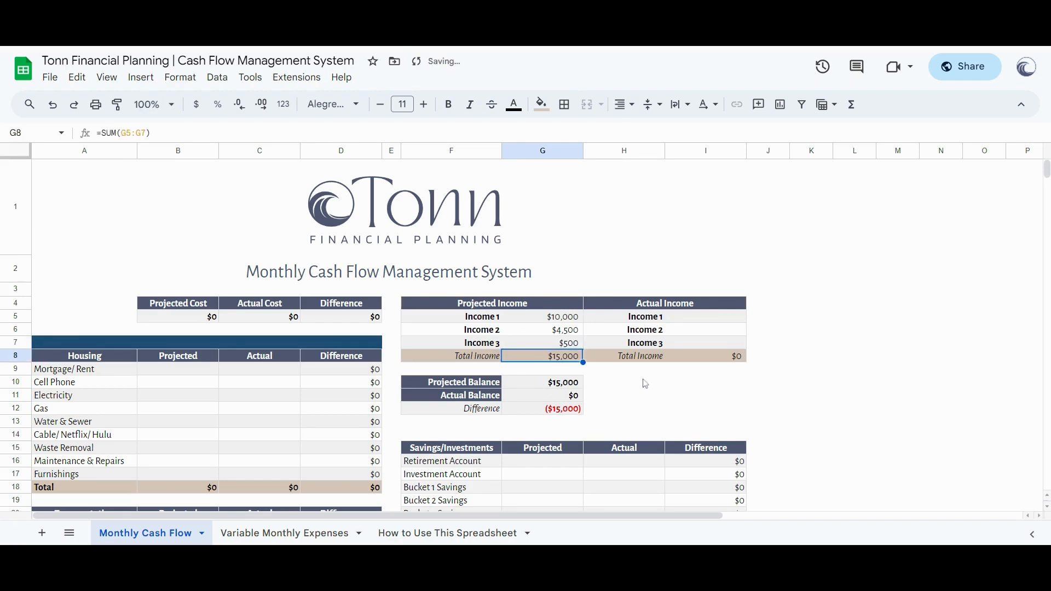
# Enter projected Housing costs of 3500 for Mortgage/Rent and 150 for Cell Phone
pyautogui.scroll(-1, 655, 383)
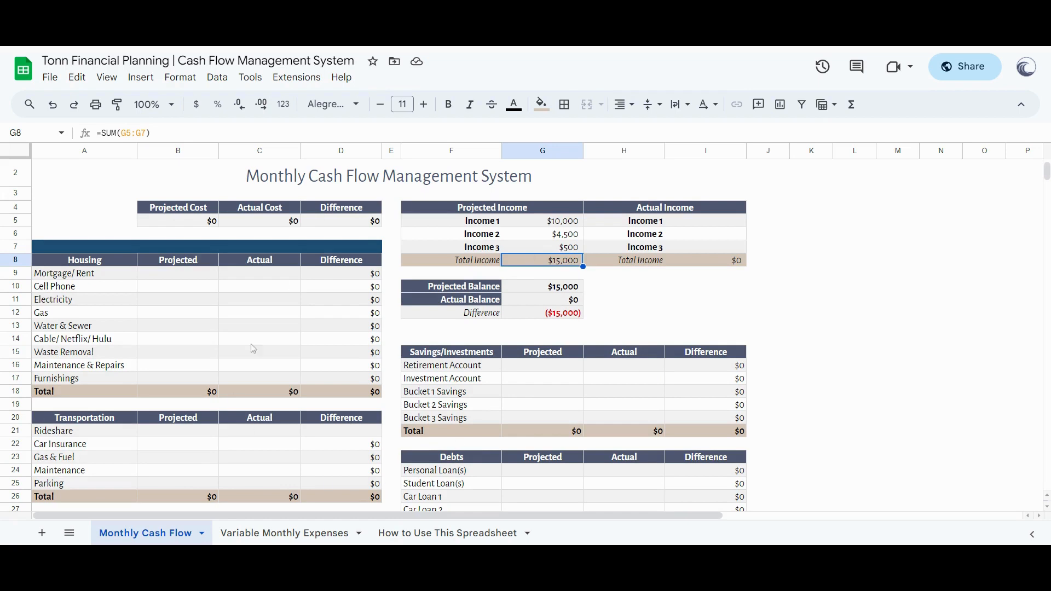
pyautogui.click(574, 291)
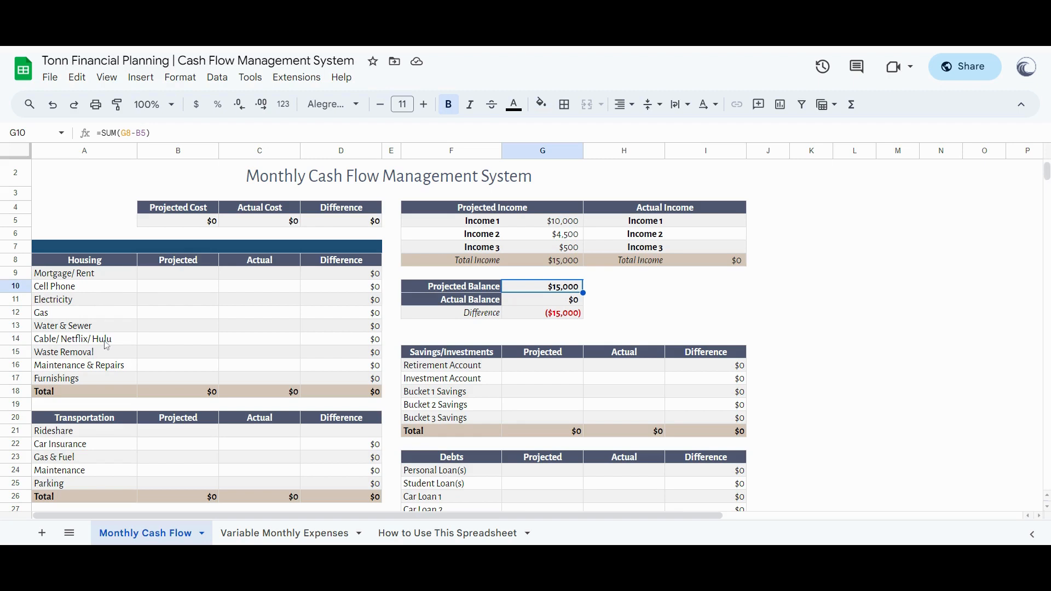
pyautogui.click(168, 278)
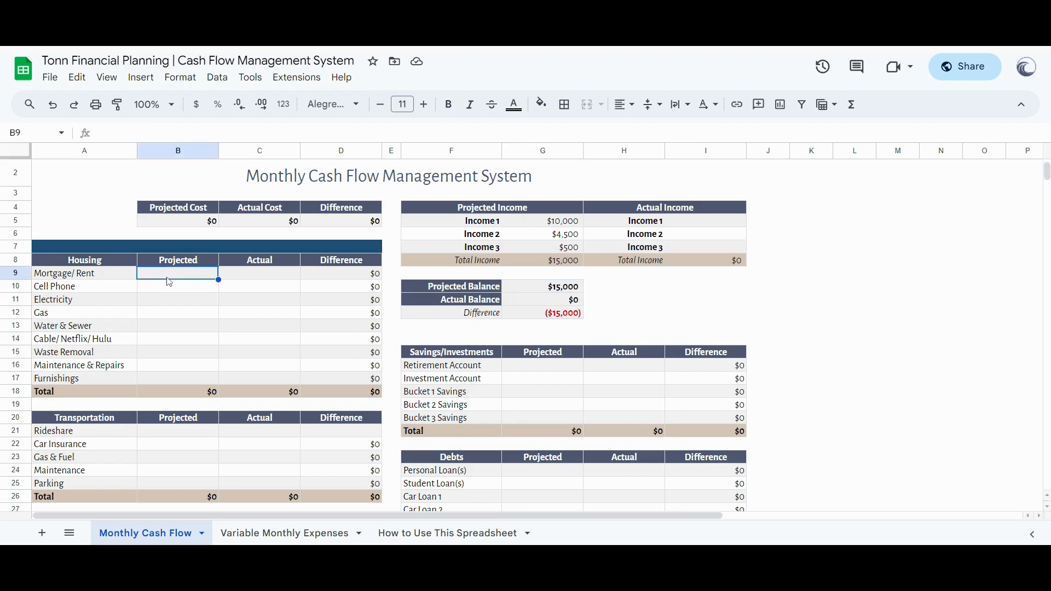
pyautogui.write('3500')
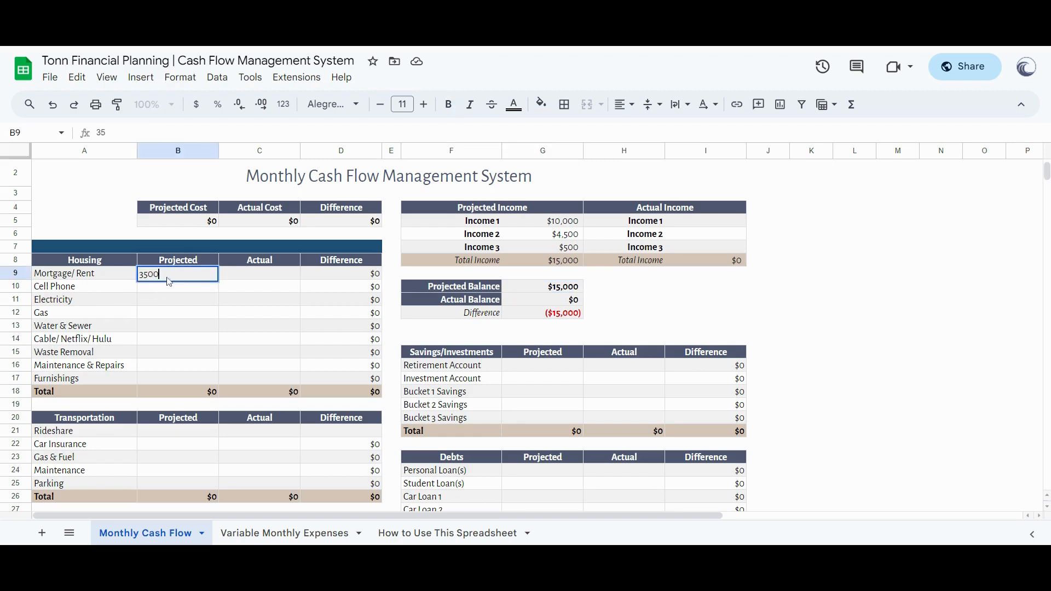
pyautogui.press('Return')
pyautogui.write('1')
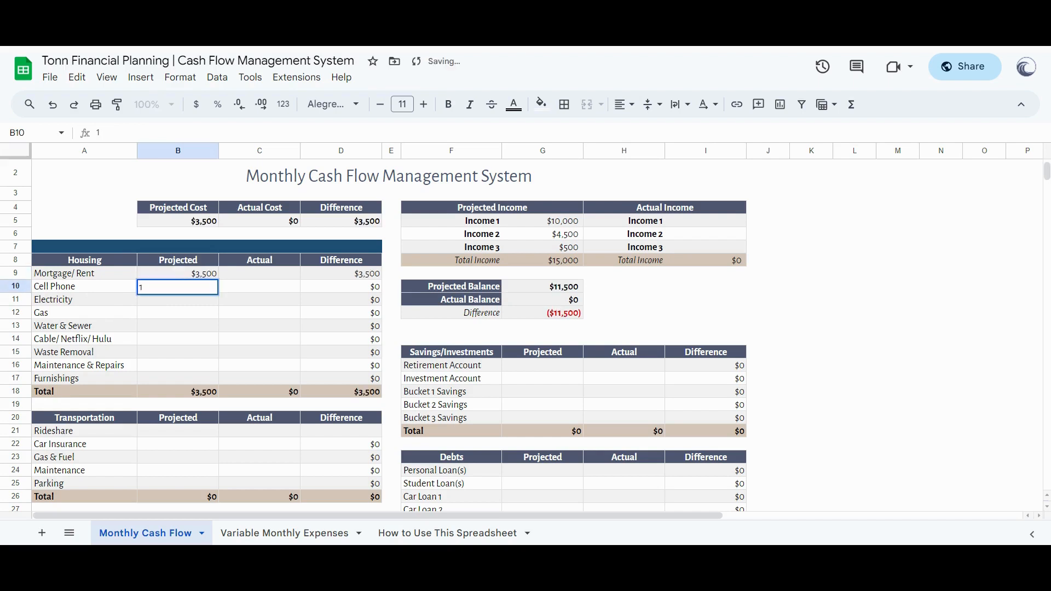
pyautogui.write('50')
pyautogui.press('Return')
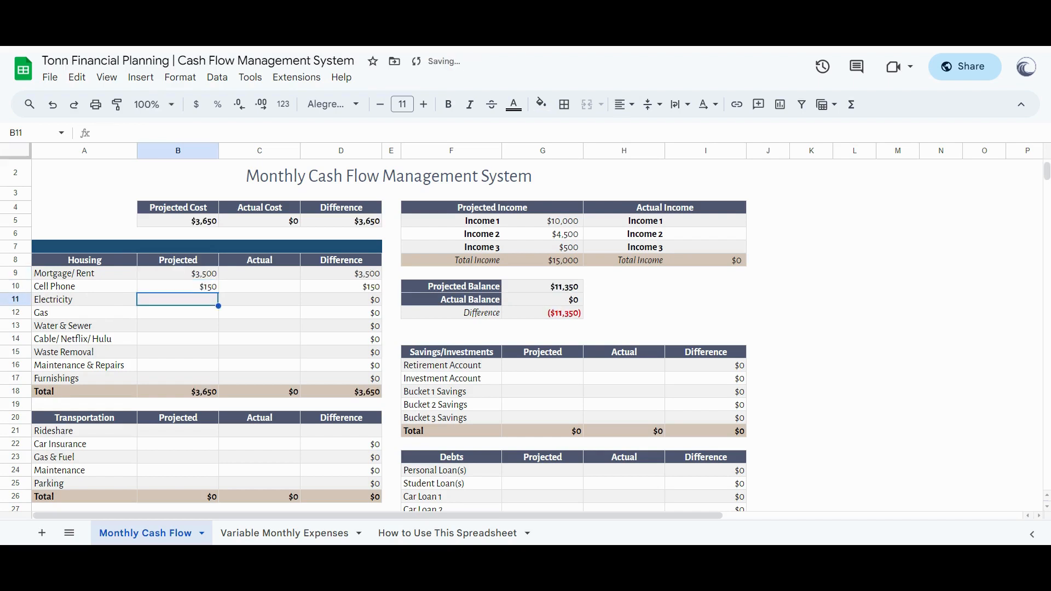
# Set the projected Electricity cost in the Housing section to 80
pyautogui.scroll(-1, 173, 327)
pyautogui.click(88, 246)
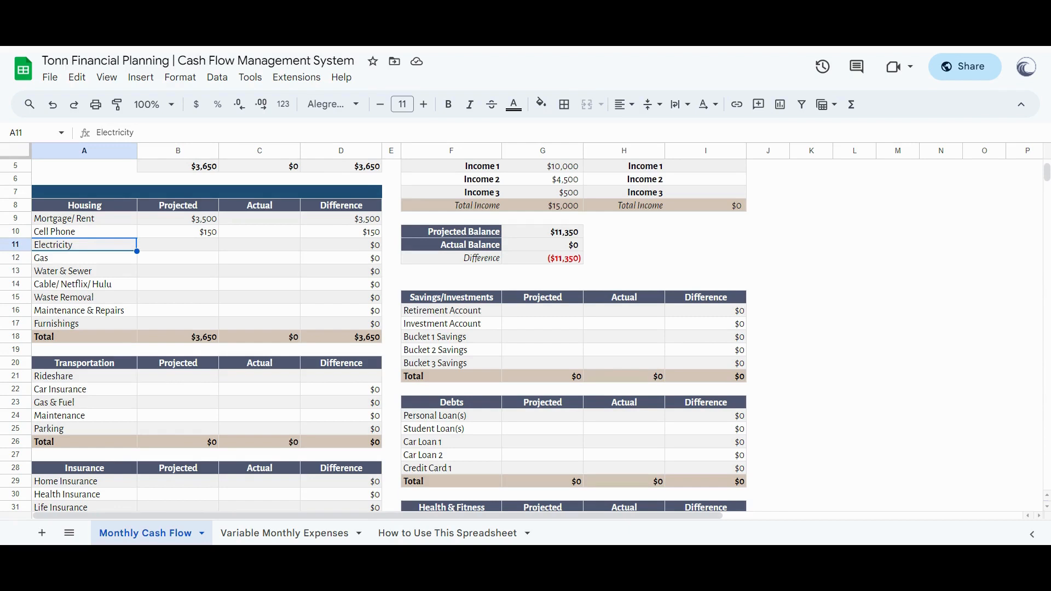
pyautogui.click(165, 250)
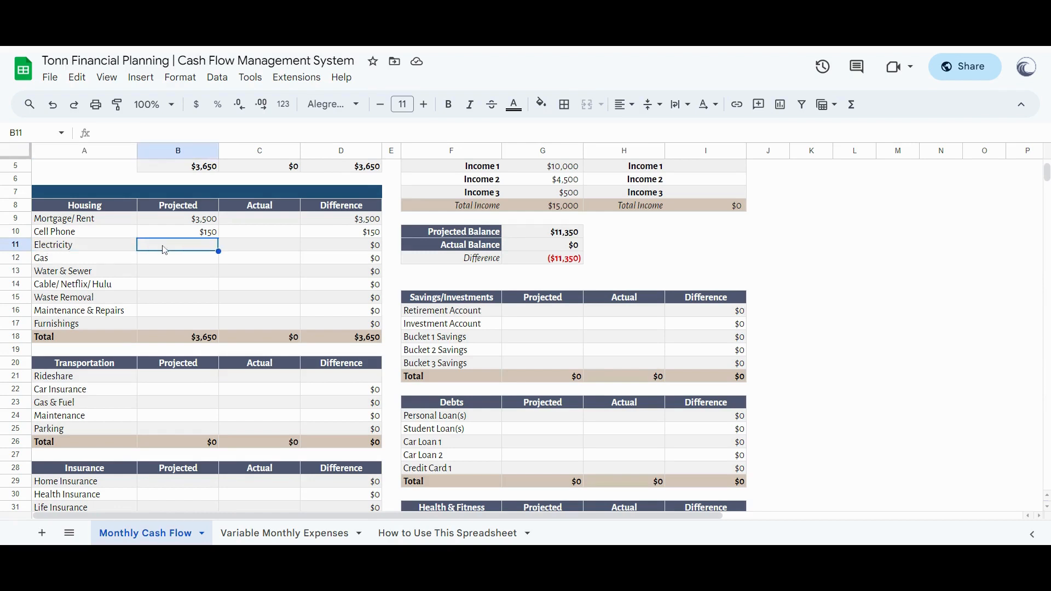
pyautogui.write('80')
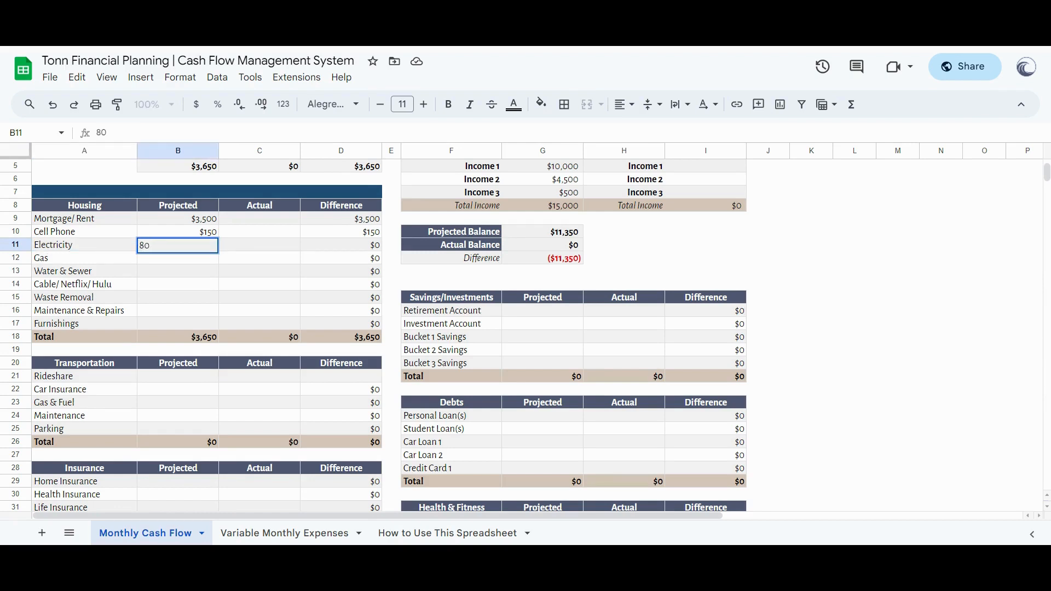
pyautogui.click(189, 273)
pyautogui.click(197, 251)
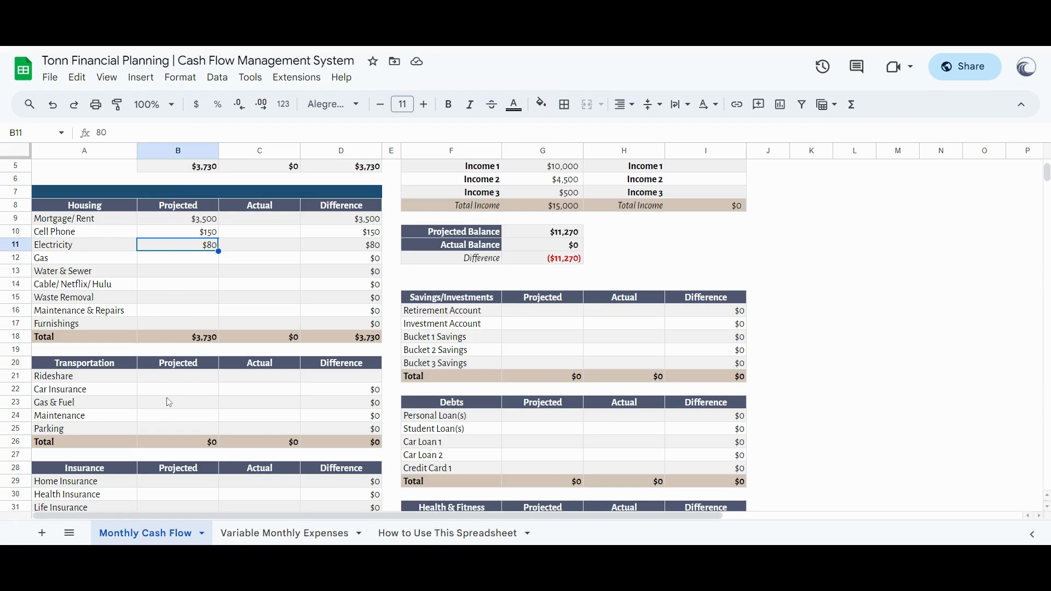
# Enter projected Food costs of 800 for Groceries and 1500 for Restaurants
pyautogui.scroll(-2, 169, 402)
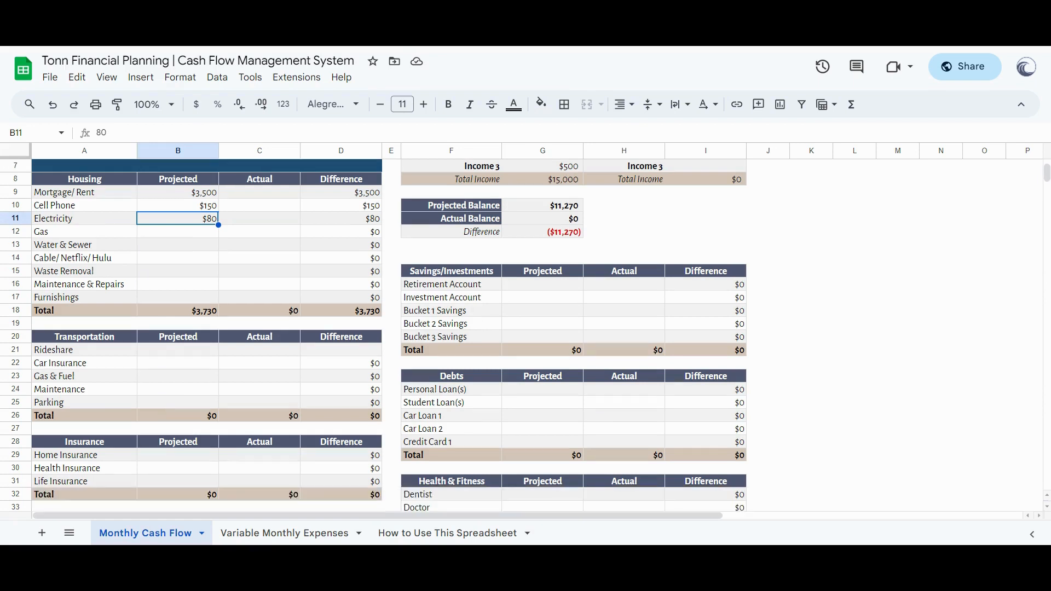
pyautogui.scroll(-3, 170, 403)
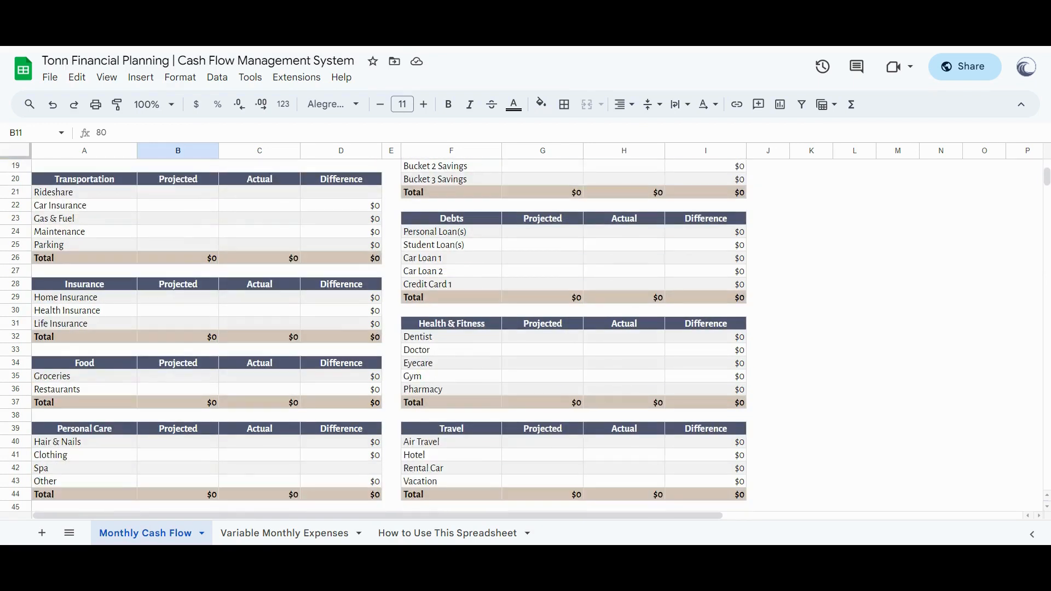
pyautogui.scroll(-2, 171, 328)
pyautogui.click(171, 326)
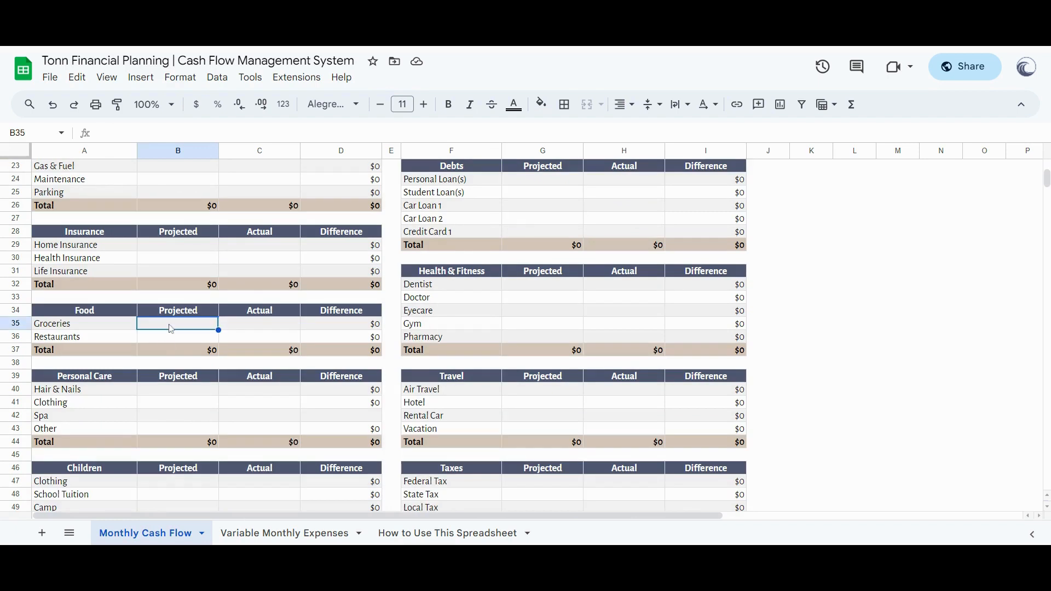
pyautogui.write('800')
pyautogui.press('Return')
pyautogui.write('1500')
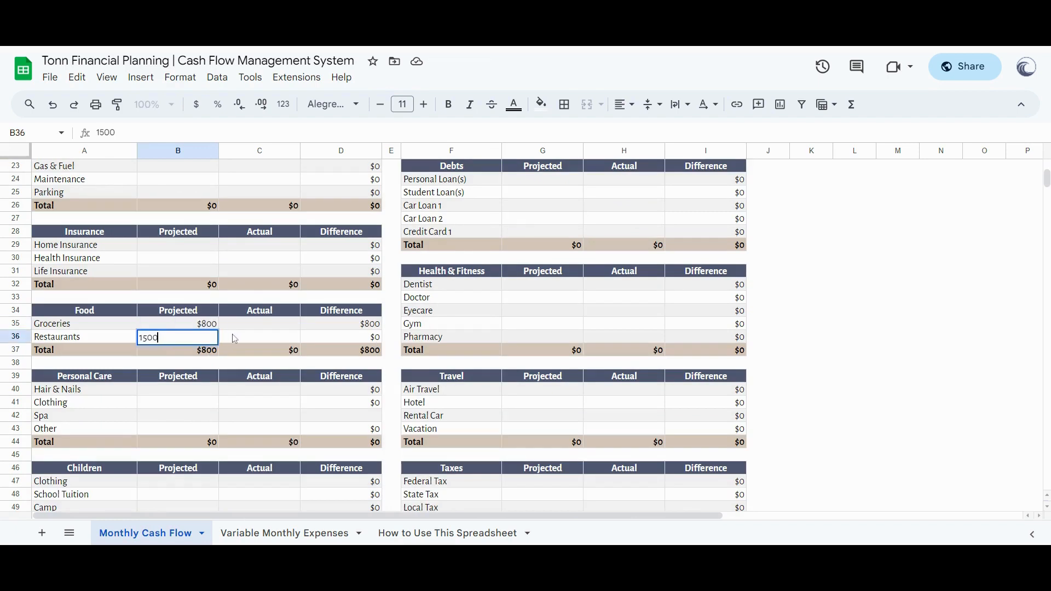
pyautogui.press('Return')
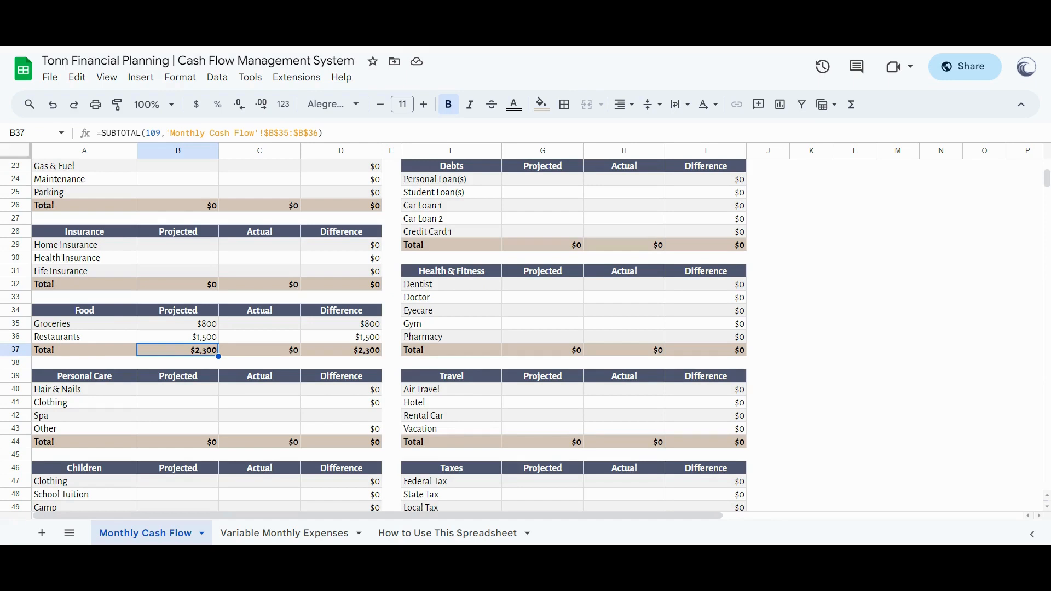
# Set the projected Child Care cost in the Children section to 2000
pyautogui.click(178, 410)
pyautogui.scroll(-3, 178, 411)
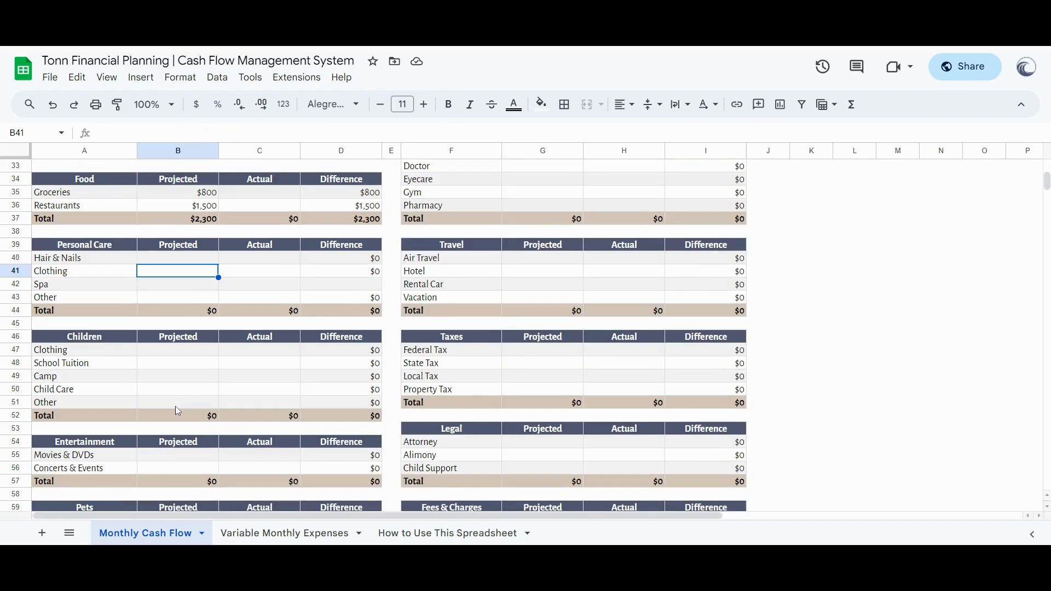
pyautogui.scroll(-1, 178, 410)
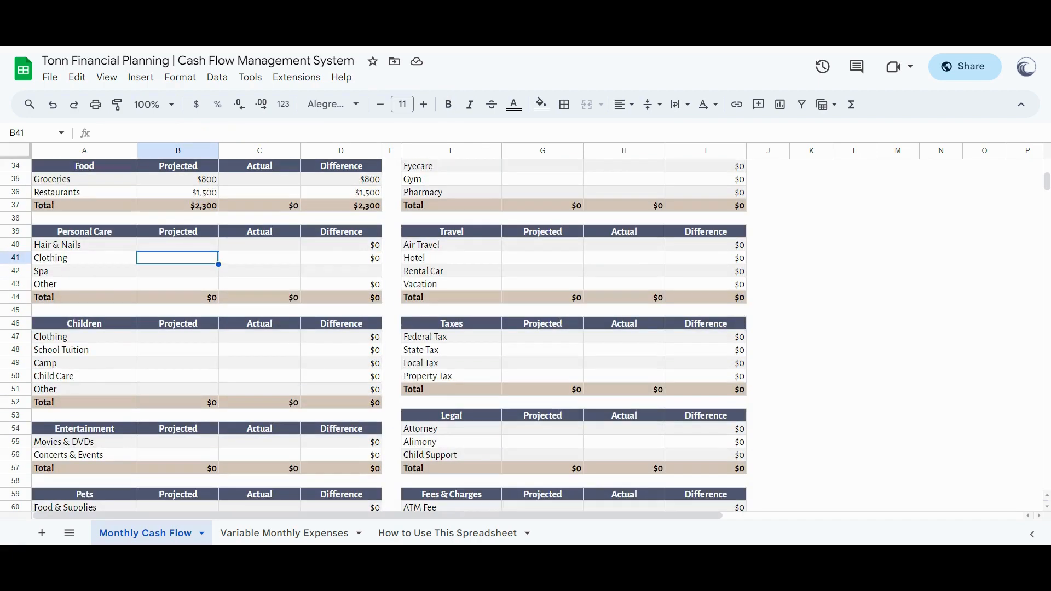
pyautogui.scroll(-1, 384, 335)
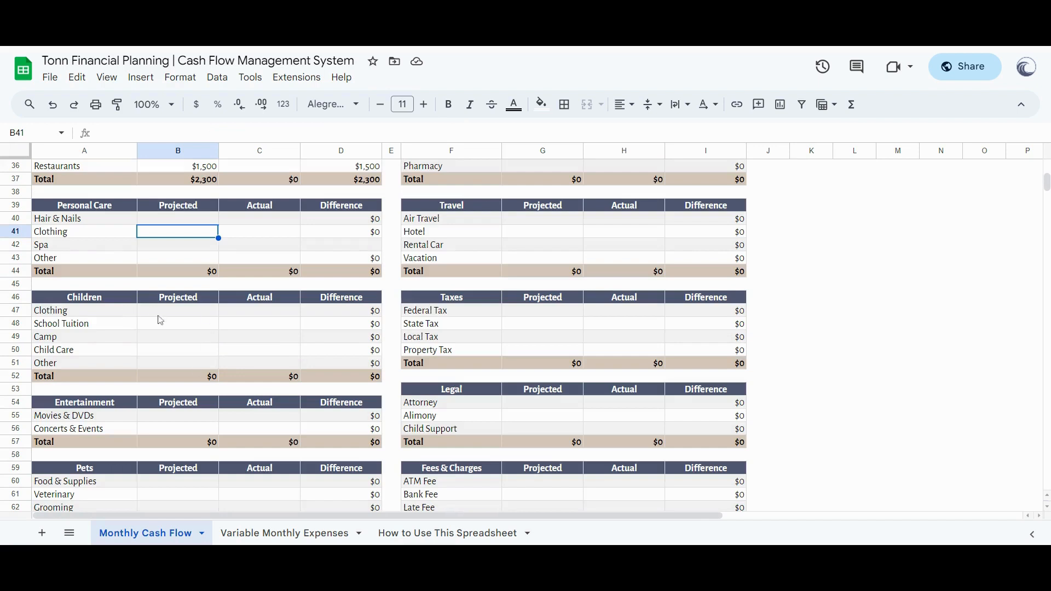
pyautogui.click(171, 353)
pyautogui.write('2000')
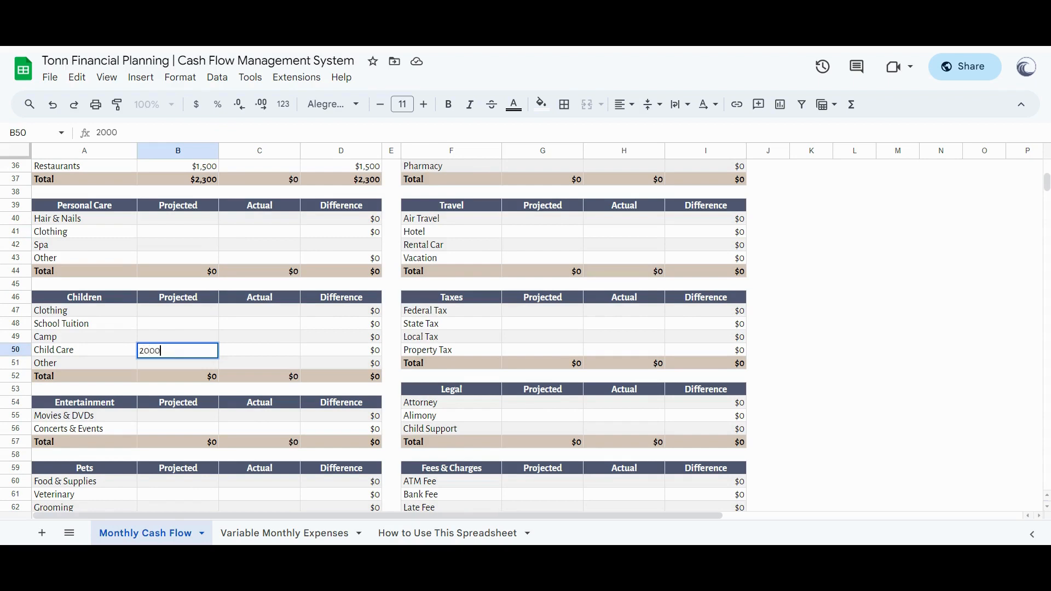
pyautogui.press('Return')
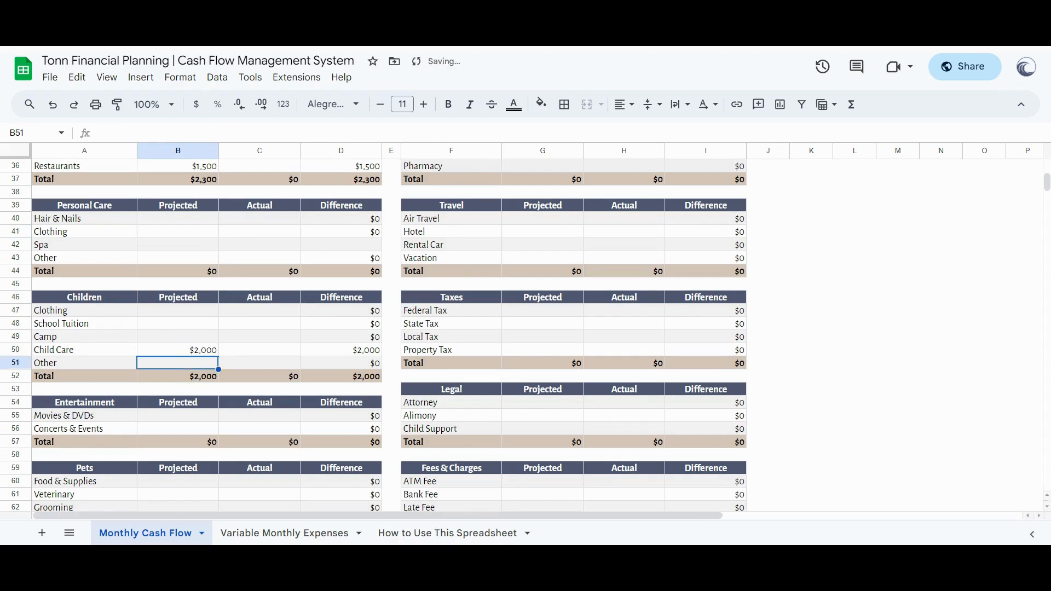
# Set the projected Concerts & Events cost in the Entertainment section to 500
pyautogui.click(196, 429)
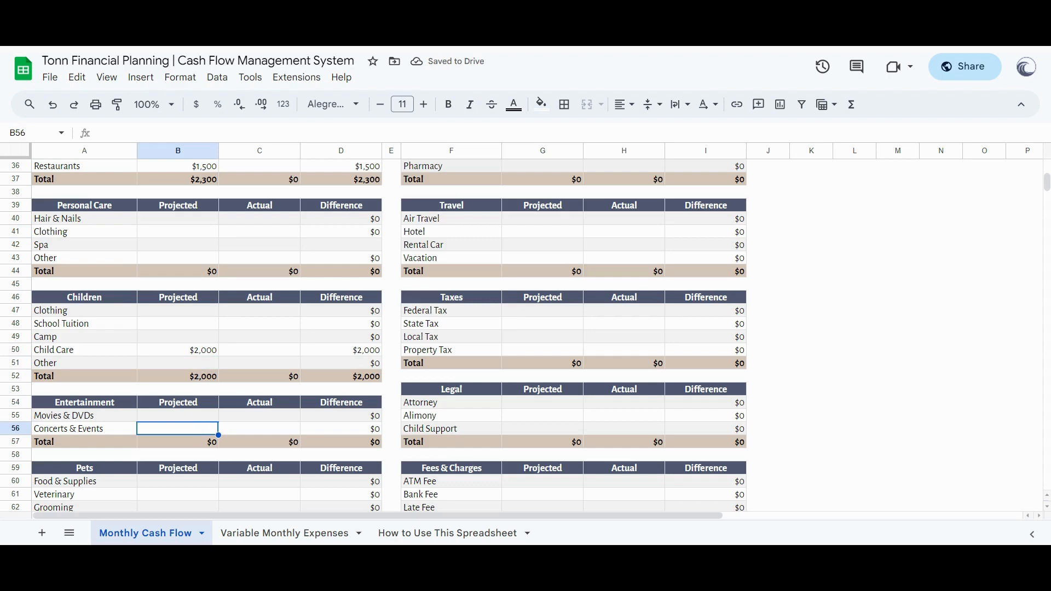
pyautogui.write('500')
pyautogui.press('Return')
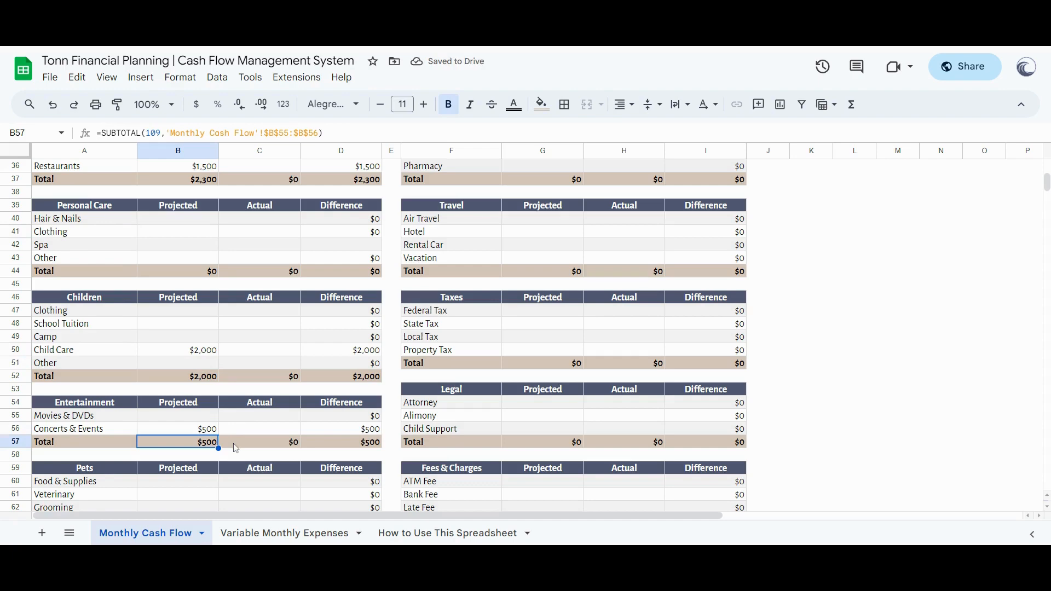
# Review the projected balance and set the projected Food & Supplies cost in the Pets section to 100
pyautogui.scroll(10, 235, 448)
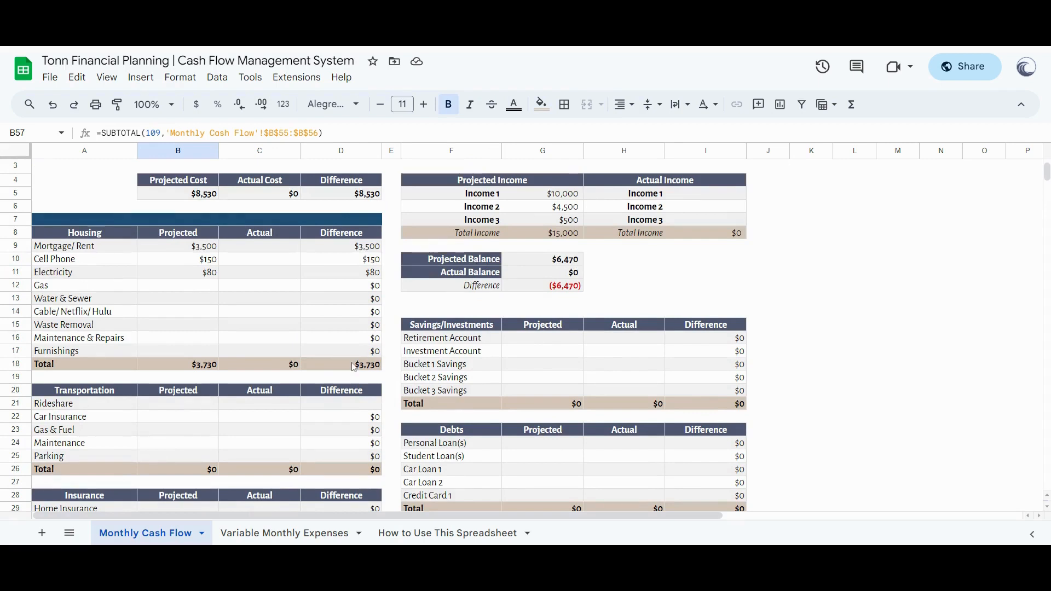
pyautogui.scroll(-10, 354, 368)
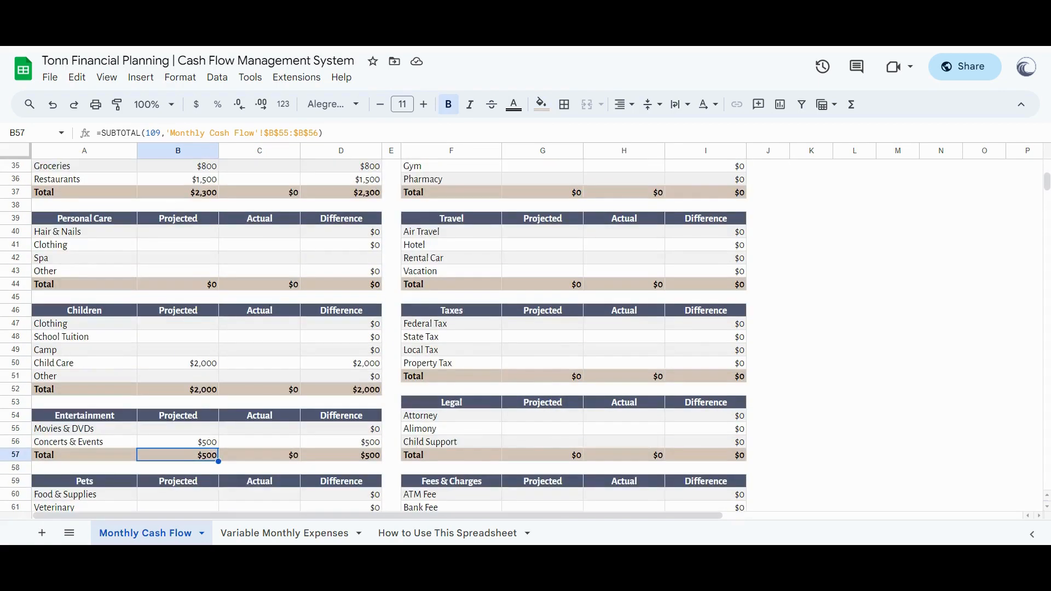
pyautogui.scroll(-1, 373, 336)
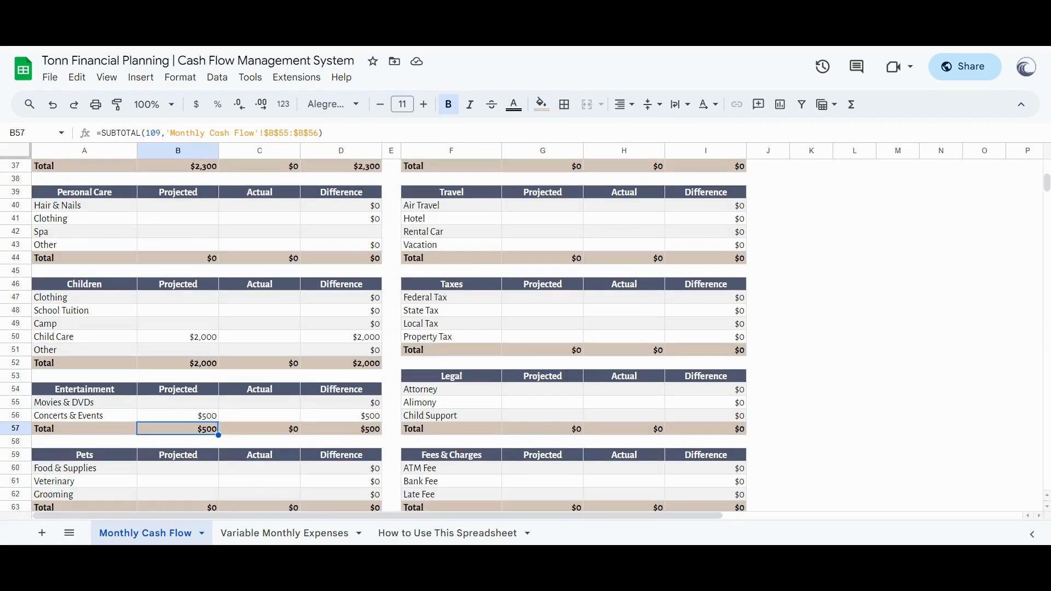
pyautogui.click(173, 474)
pyautogui.write('100')
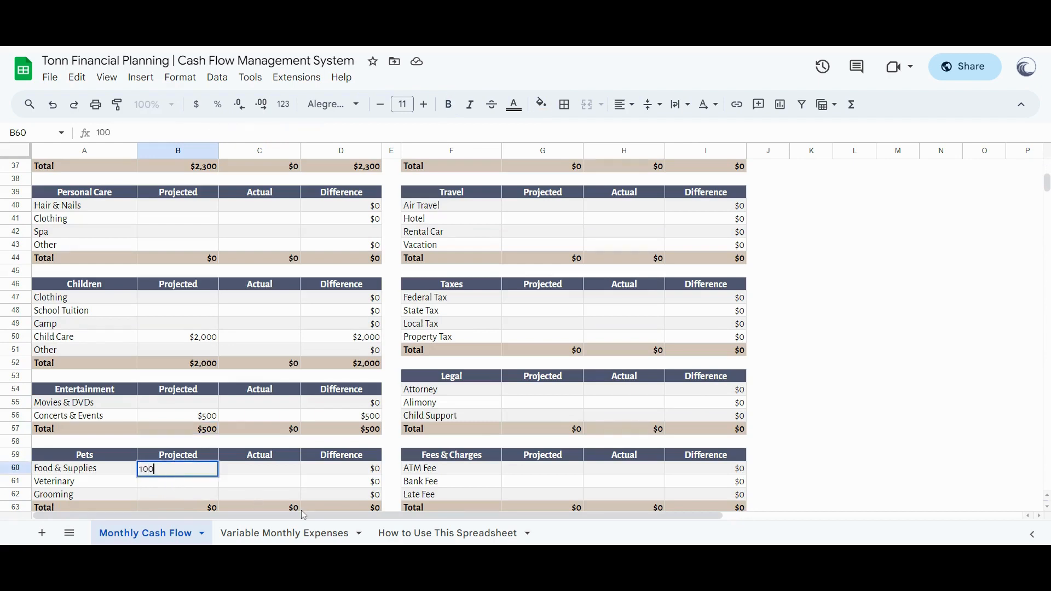
pyautogui.press('Return')
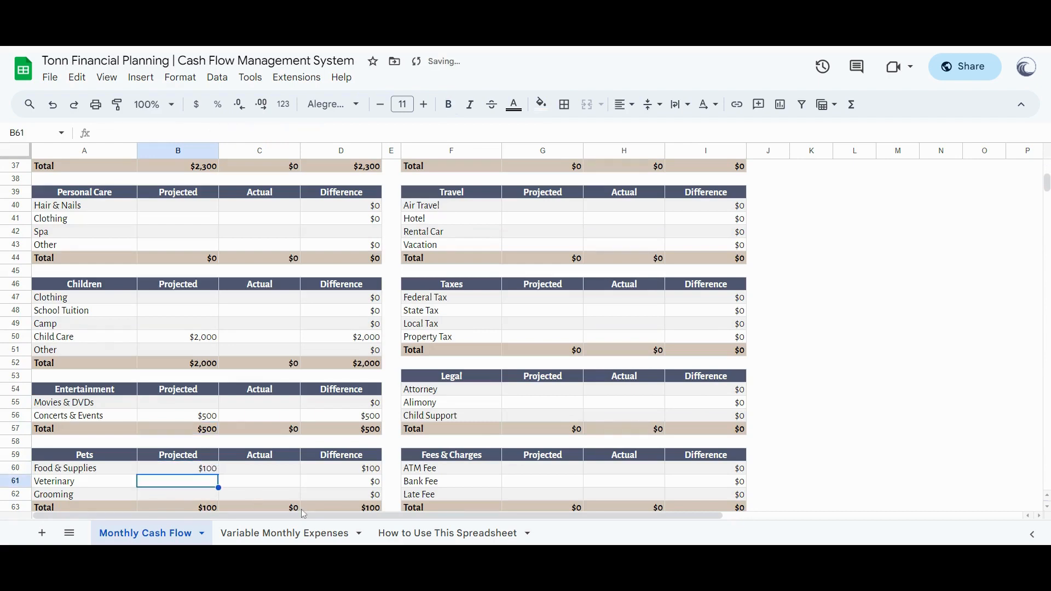
# Set the projected Vacation cost in the Travel section to 4000
pyautogui.scroll(5, 604, 401)
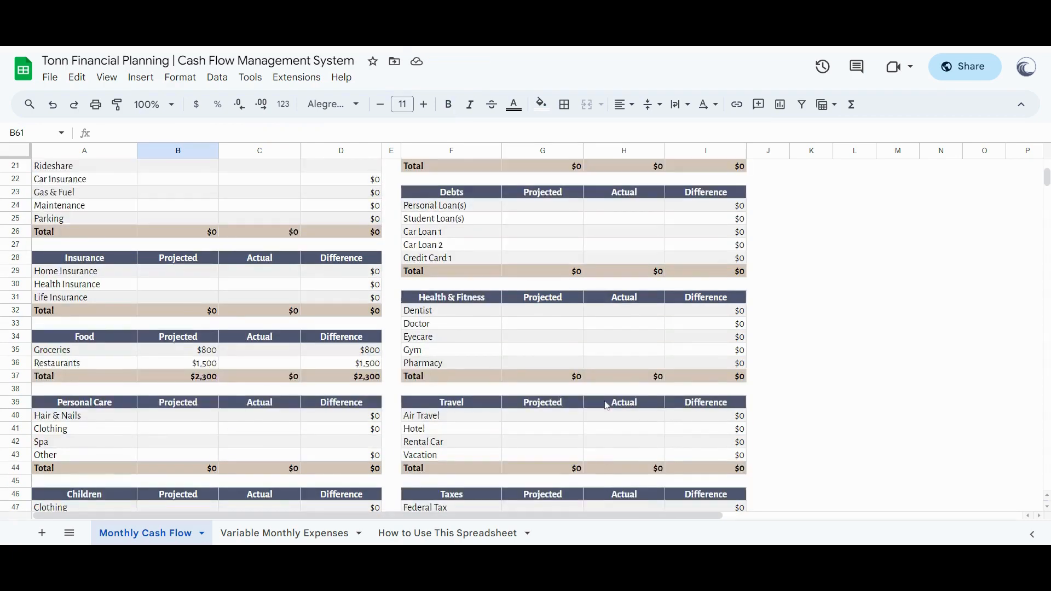
pyautogui.click(540, 458)
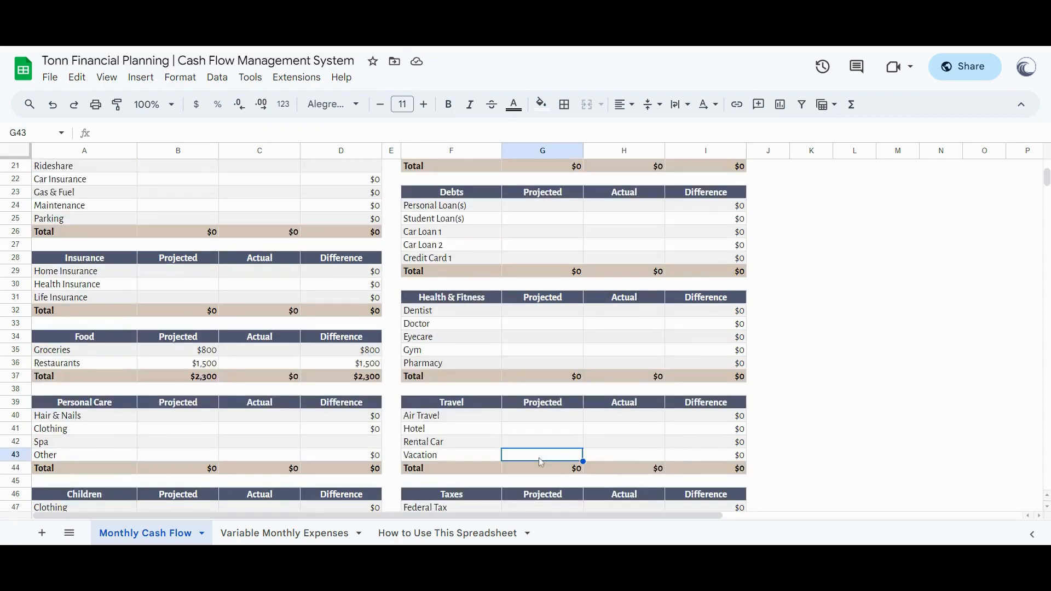
pyautogui.scroll(5, 539, 459)
pyautogui.scroll(-6, 539, 459)
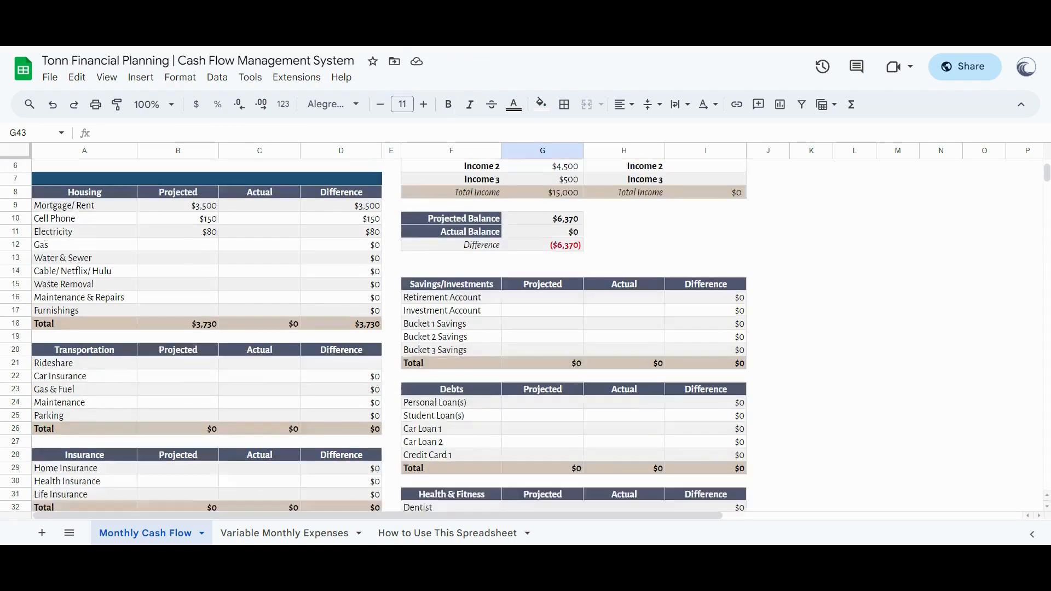
pyautogui.write('4000')
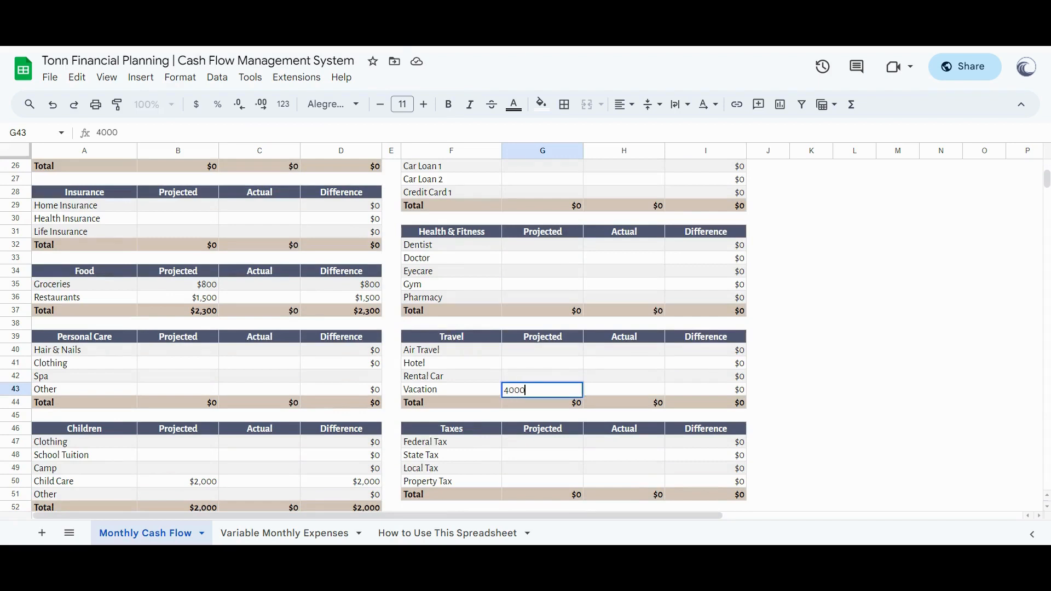
pyautogui.press('Return')
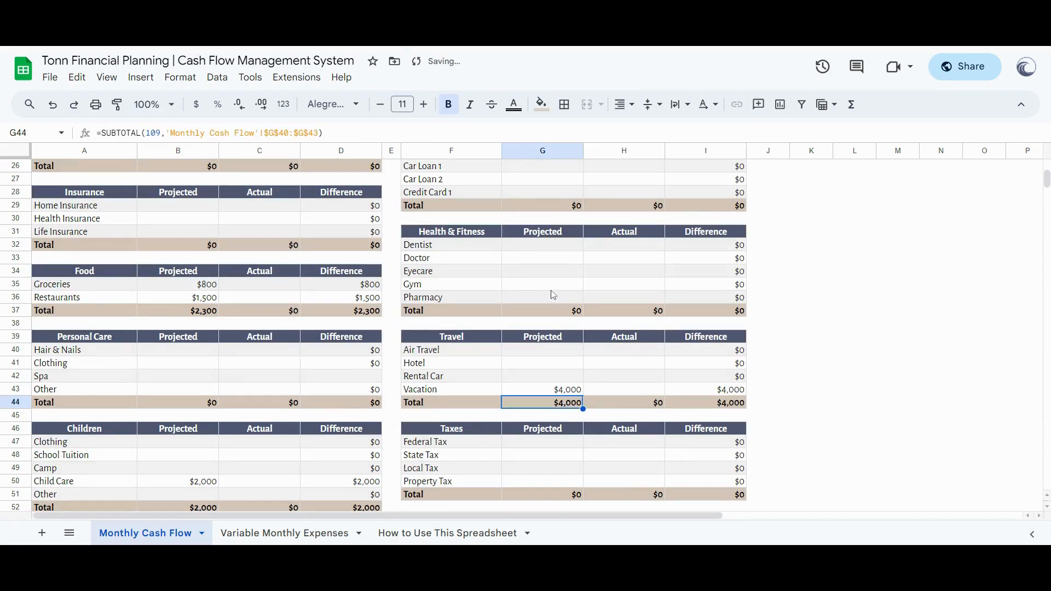
# Check the projected balance and set the projected Investment Account amount in the Savings/Investments section to 500
pyautogui.scroll(6, 553, 295)
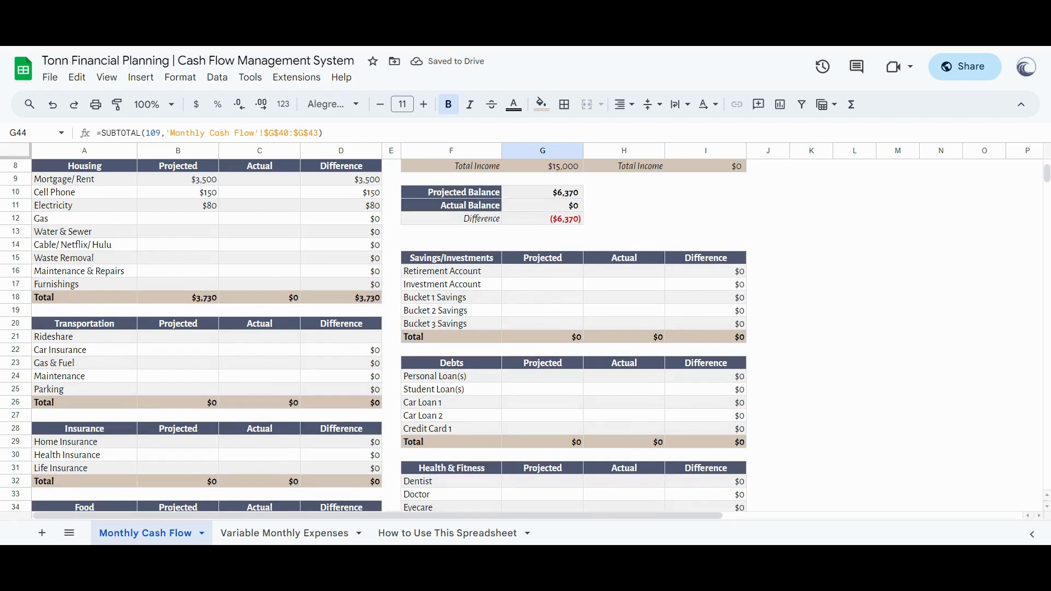
pyautogui.click(563, 196)
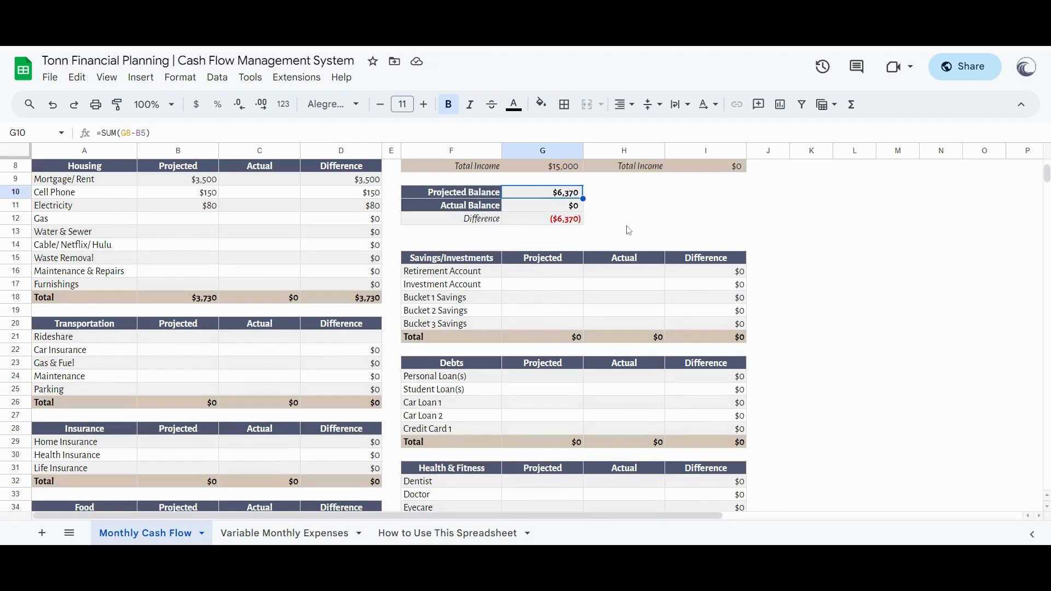
pyautogui.click(566, 286)
pyautogui.write('500')
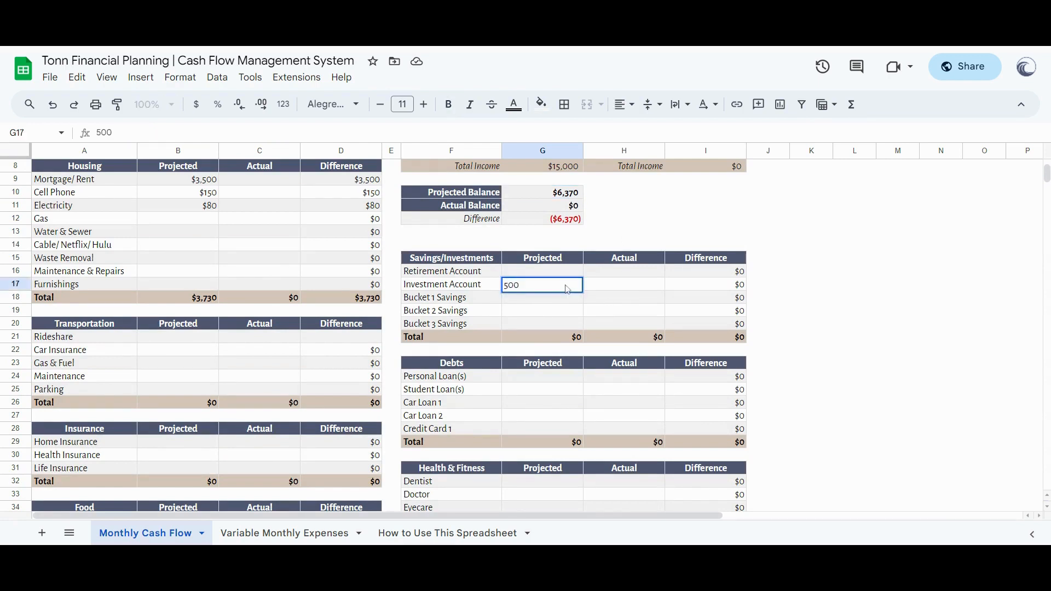
pyautogui.press('Return')
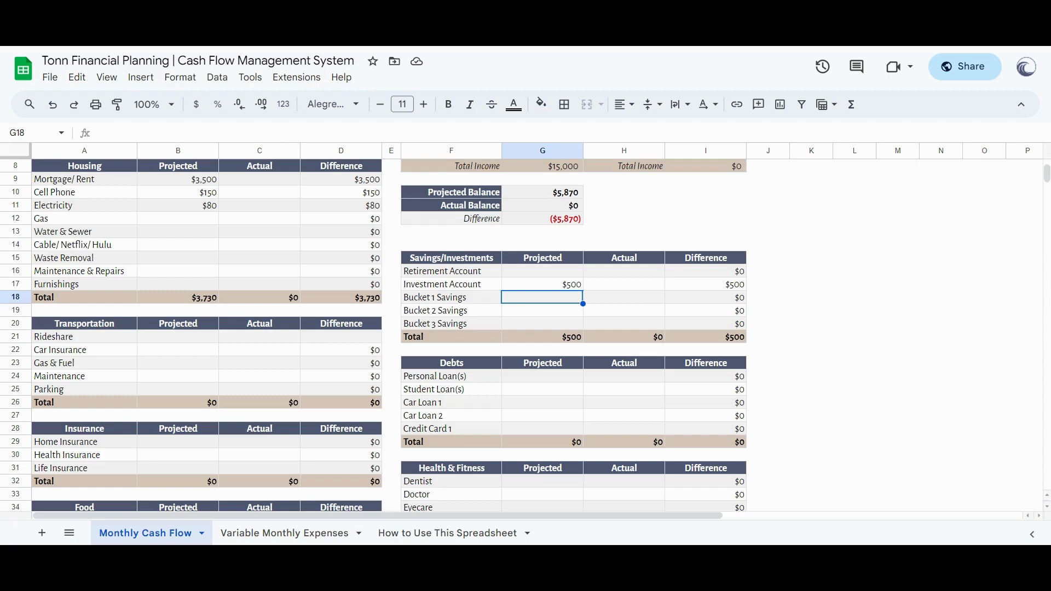
# Enter projected savings of 1000 for Bucket 1 Savings and 500 for Bucket 2 Savings
pyautogui.write('1000')
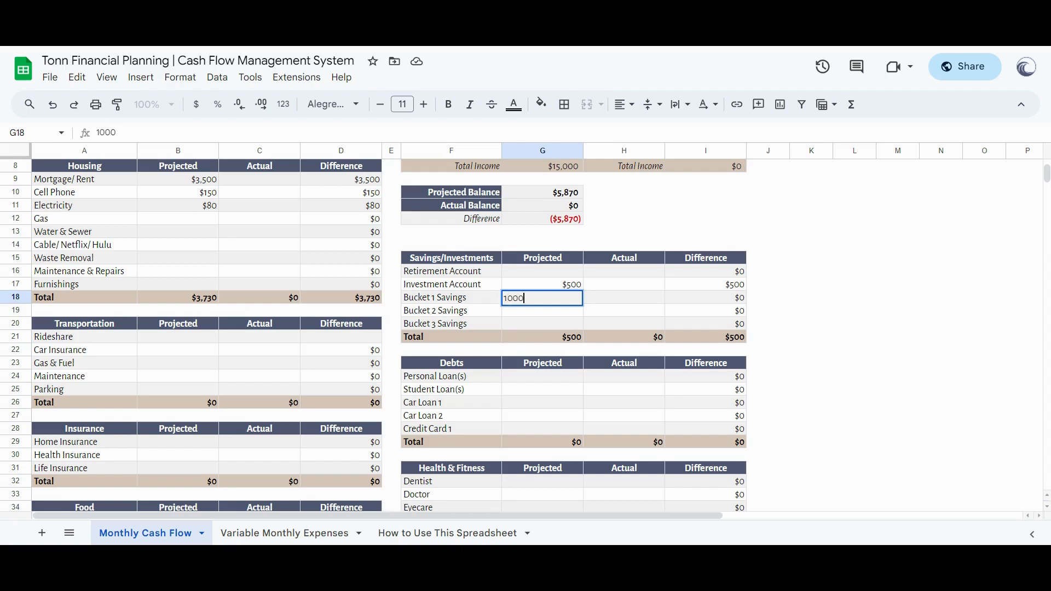
pyautogui.press('Return')
pyautogui.press('Return')
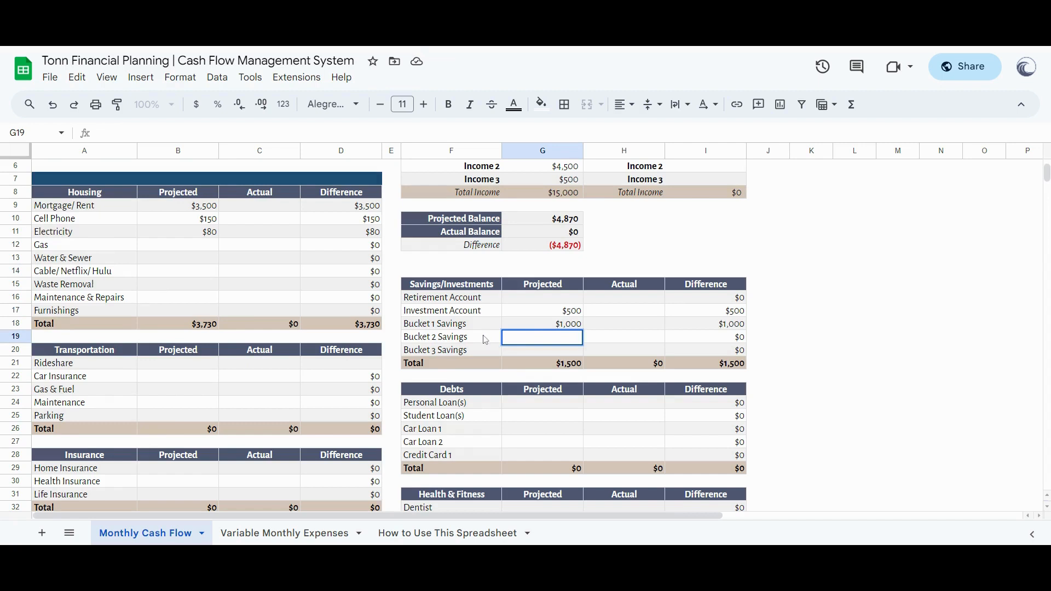
pyautogui.write('500')
pyautogui.press('Return')
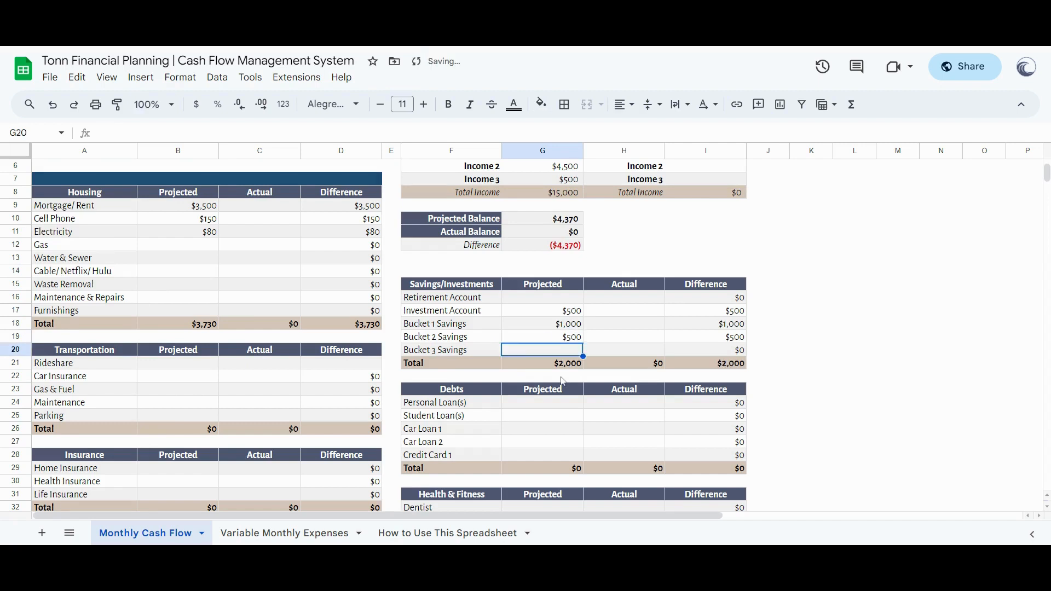
# Enter projected Debts of 500 for Car Loan 1 and 1500 for Car Loan 2
pyautogui.scroll(-1, 563, 381)
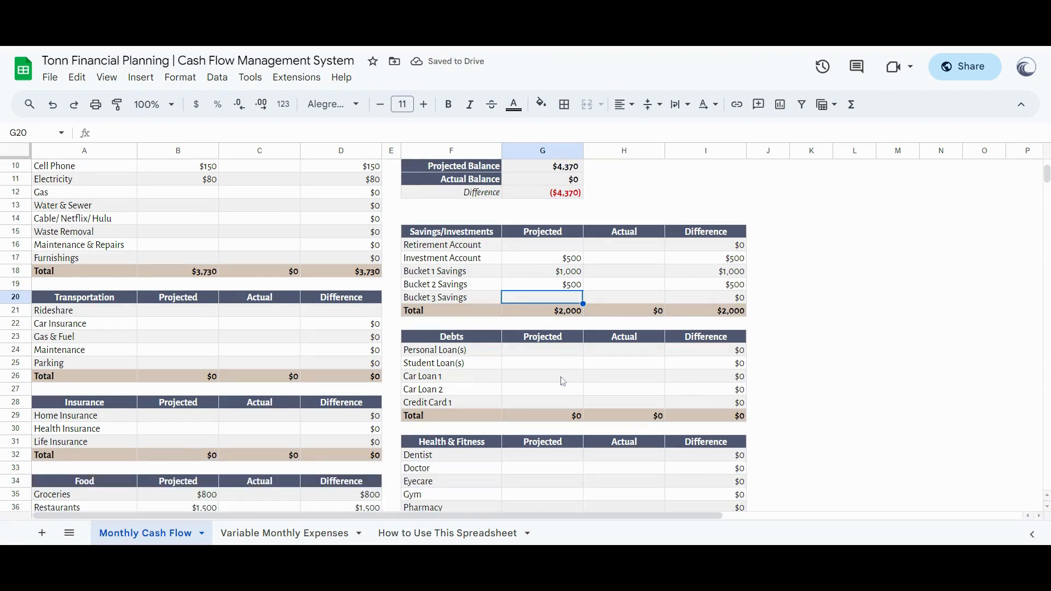
pyautogui.click(528, 381)
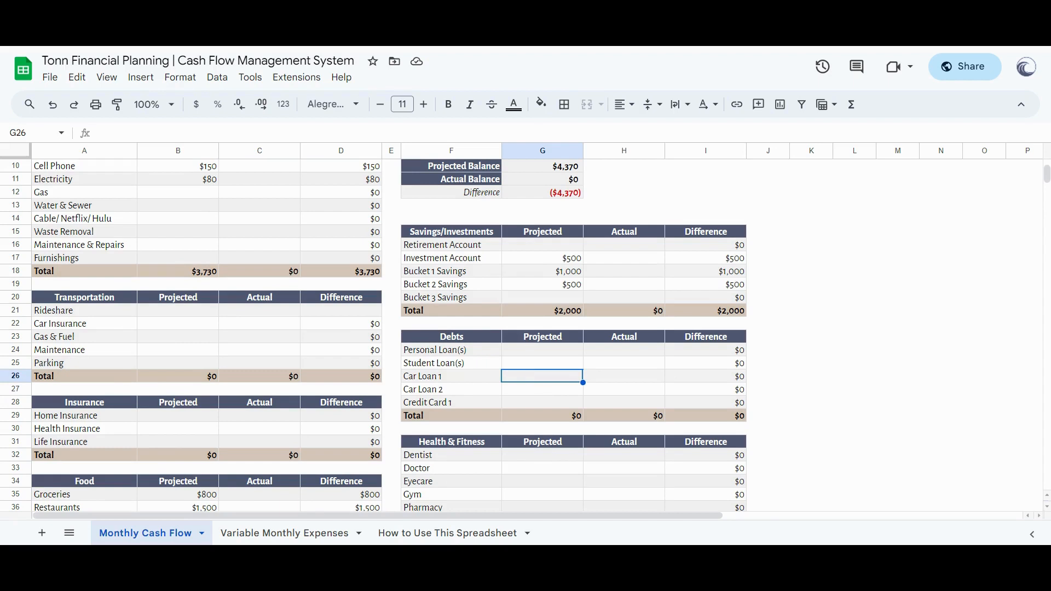
pyautogui.write('500')
pyautogui.press('Return')
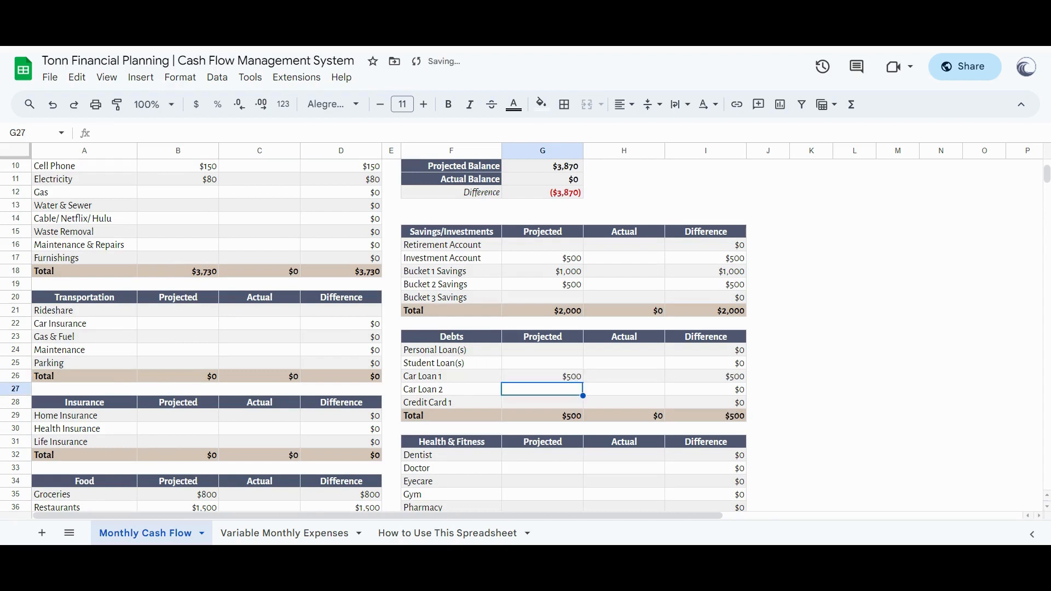
pyautogui.write('1')
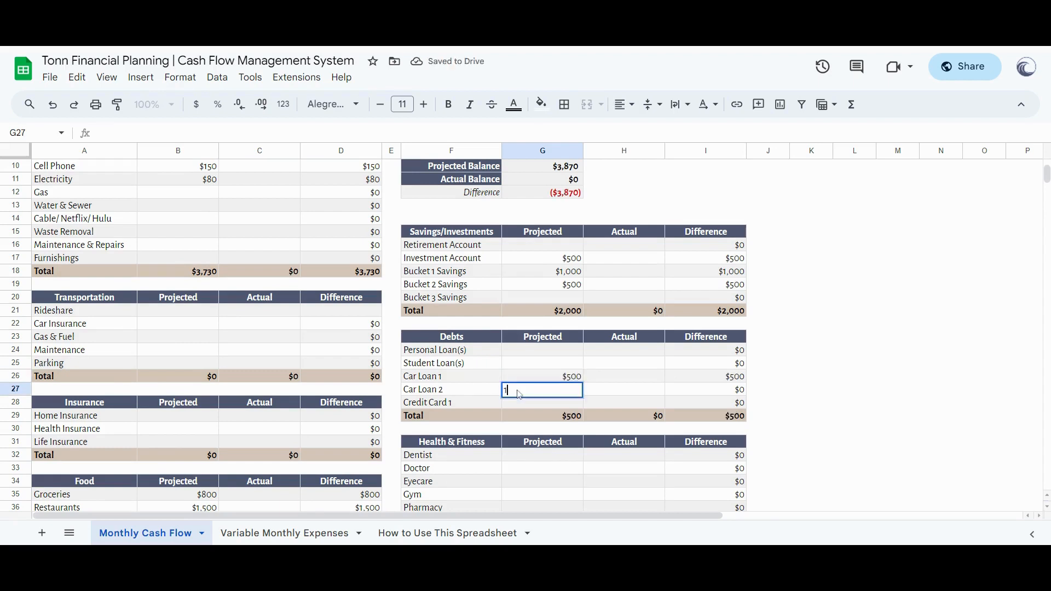
pyautogui.write('5000')
pyautogui.press('BackSpace')
pyautogui.press('Return')
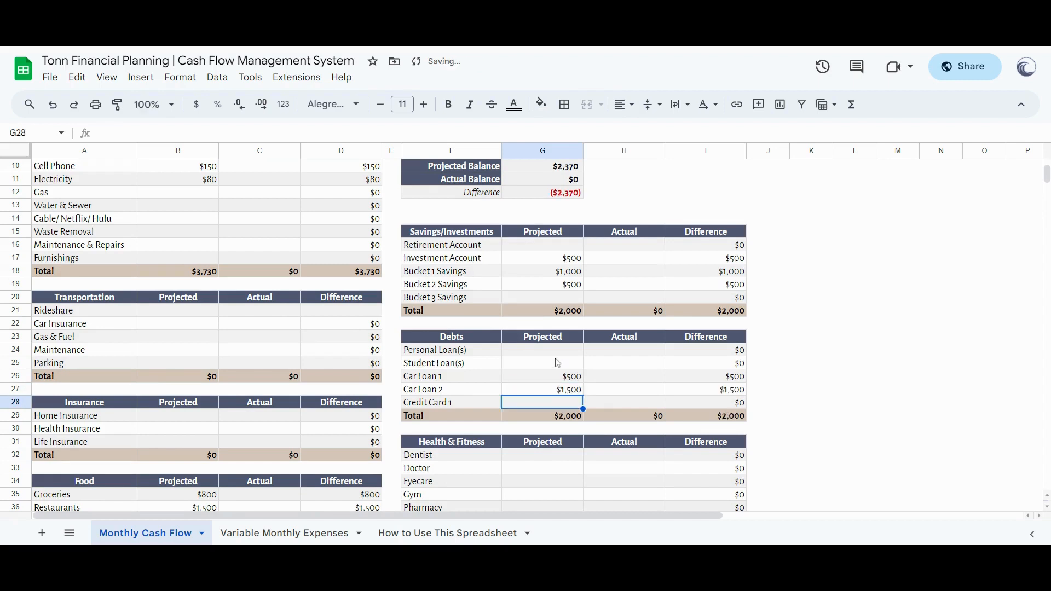
# Set the projected Student Loan(s) amount in the Debts section to 2370 and check the projected balance
pyautogui.click(546, 367)
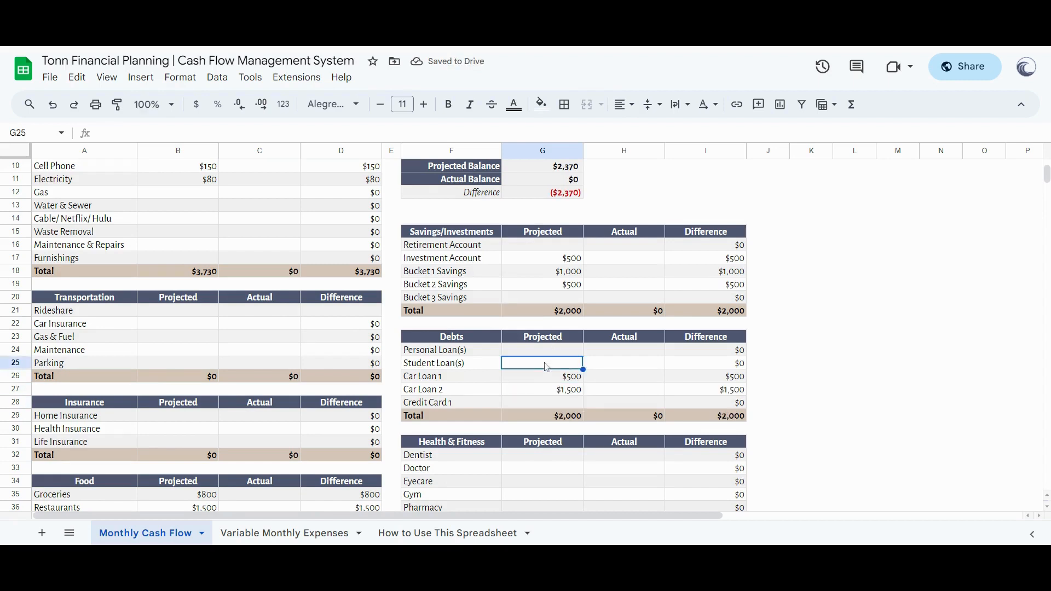
pyautogui.write('2370')
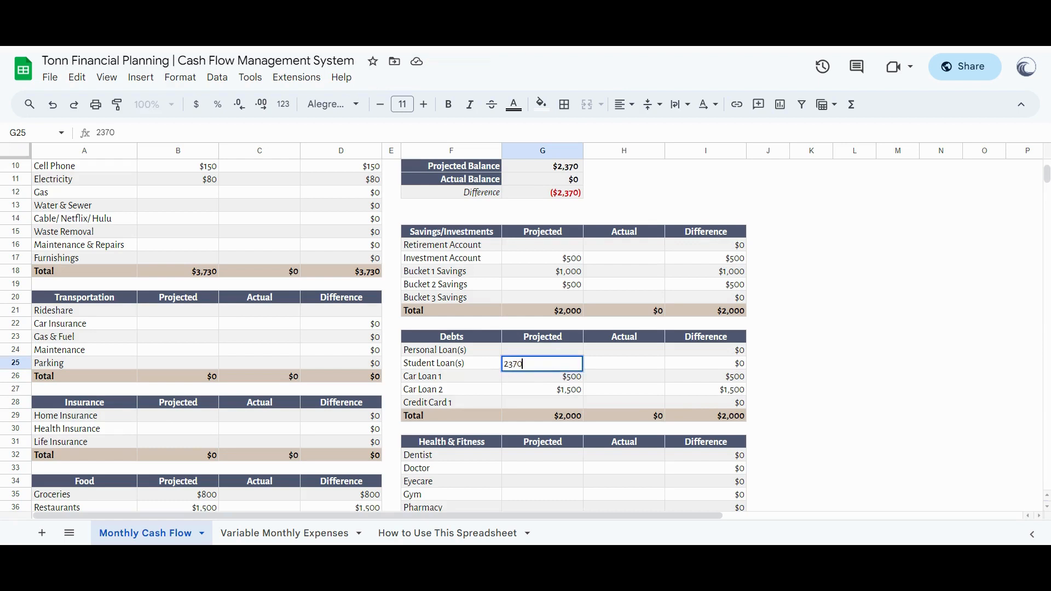
pyautogui.press('Return')
pyautogui.scroll(3, 607, 367)
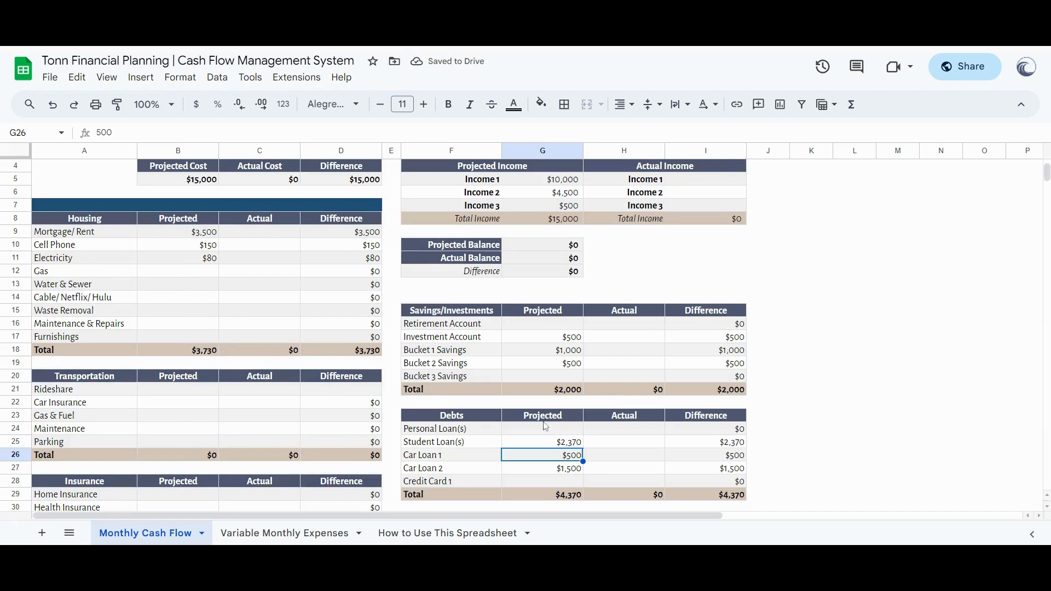
pyautogui.click(559, 247)
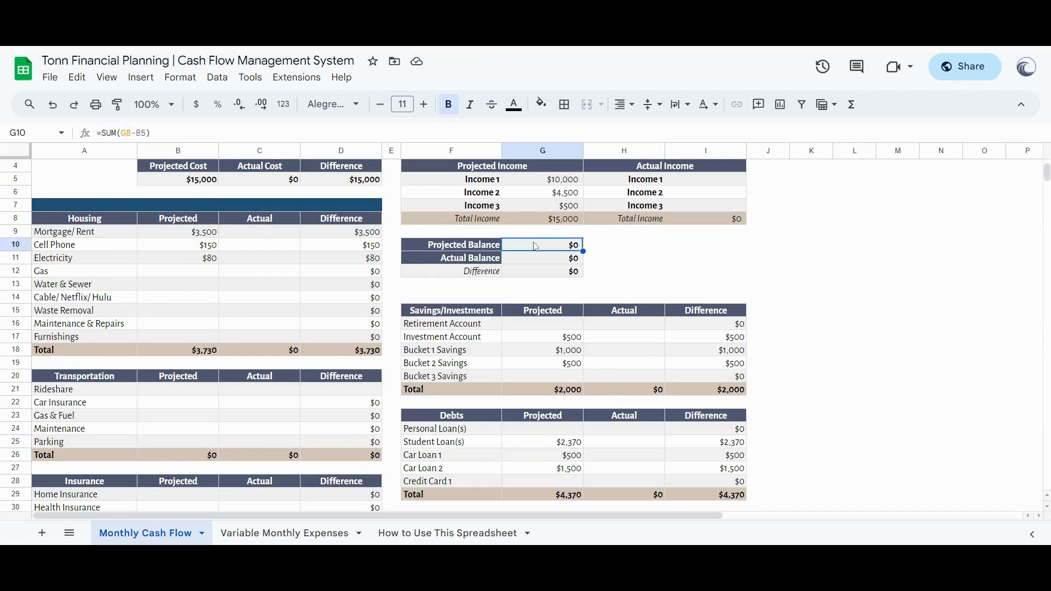
pyautogui.scroll(1, 610, 280)
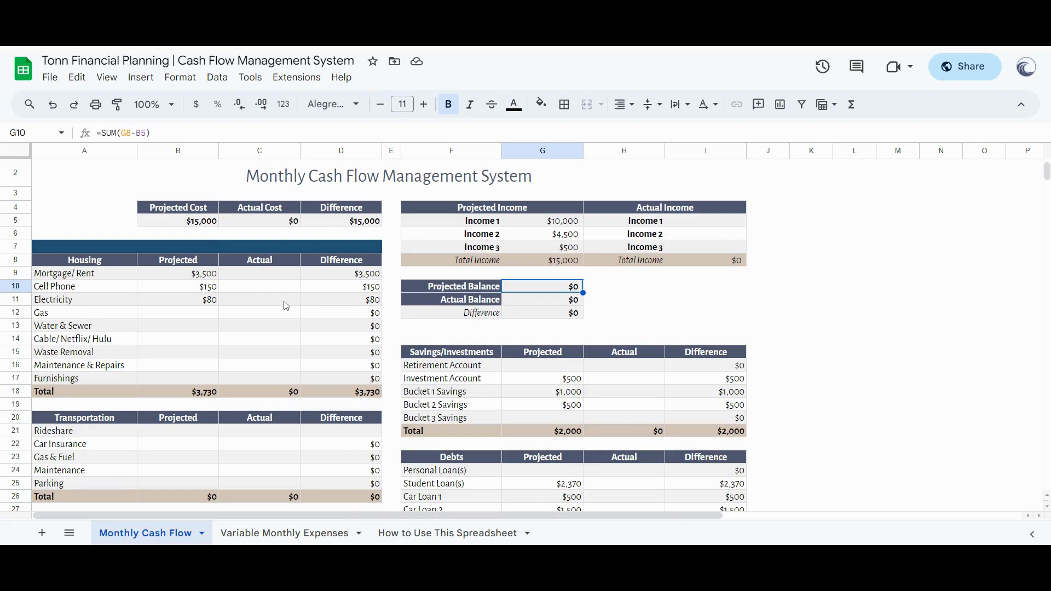
# Enter actual Housing costs of 3500 for Mortgage/Rent, 150 for Cell Phone and 200 for Electricity
pyautogui.click(268, 277)
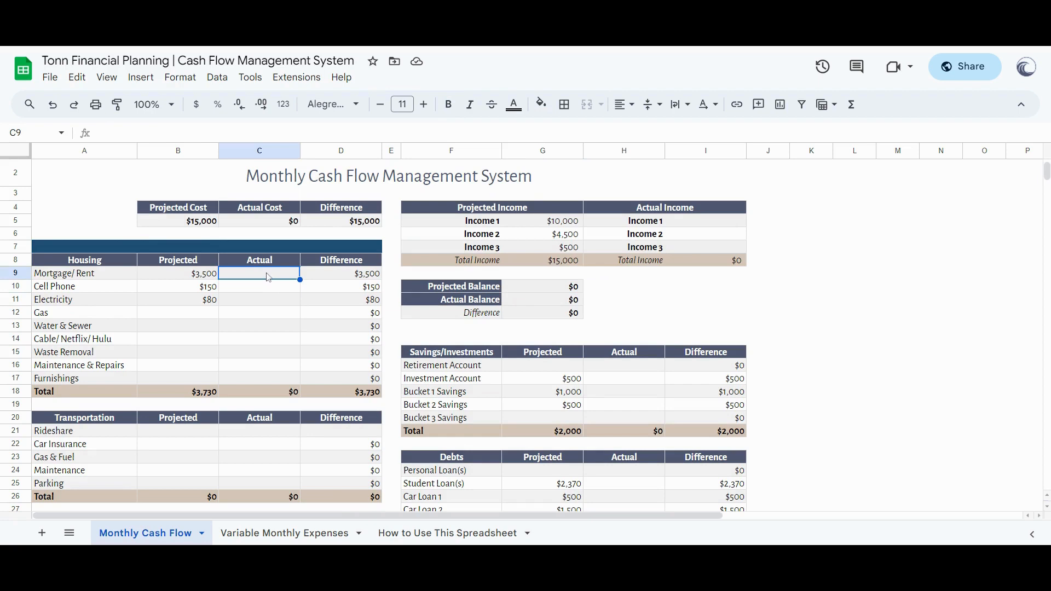
pyautogui.write('3500')
pyautogui.press('Return')
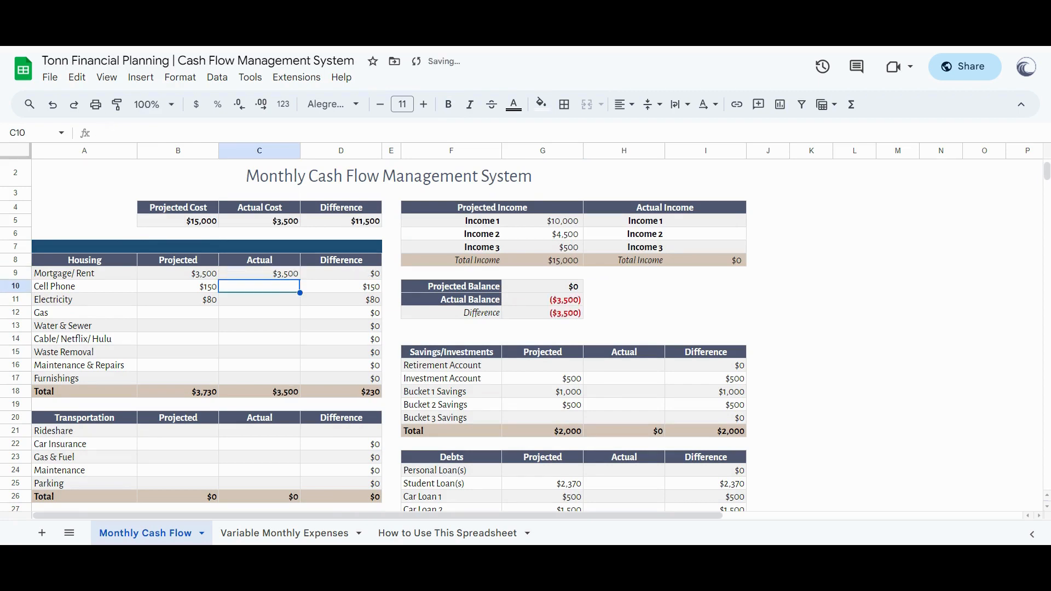
pyautogui.write('150')
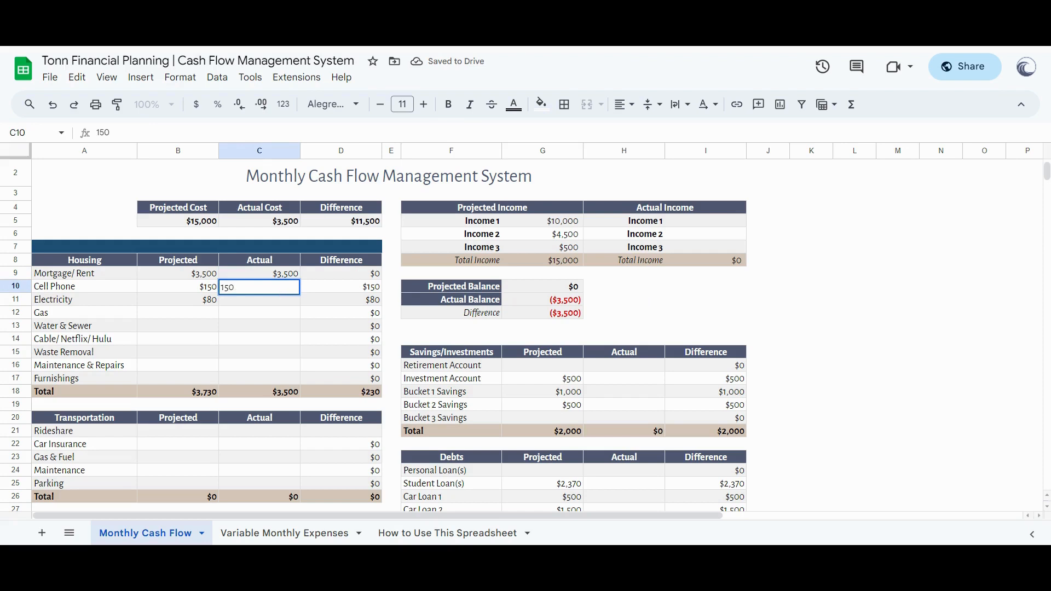
pyautogui.press('Return')
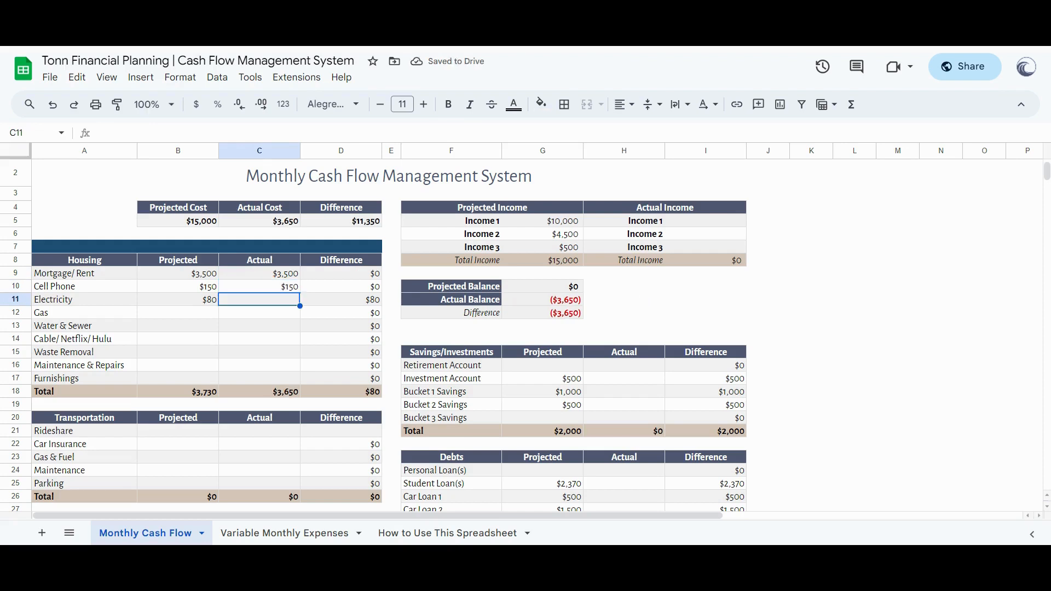
pyautogui.write('2')
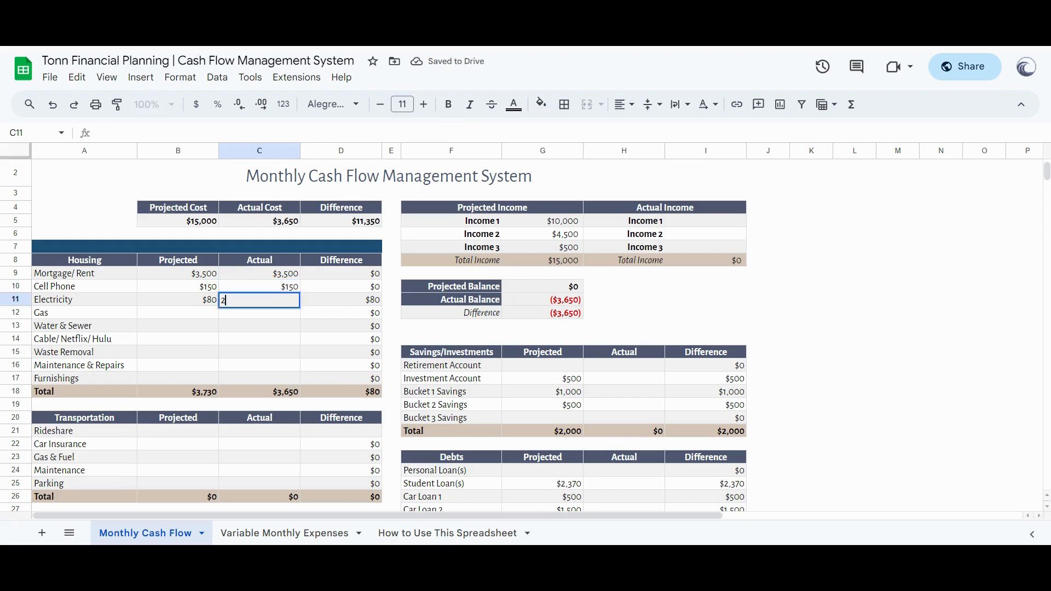
pyautogui.write('00')
pyautogui.press('Return')
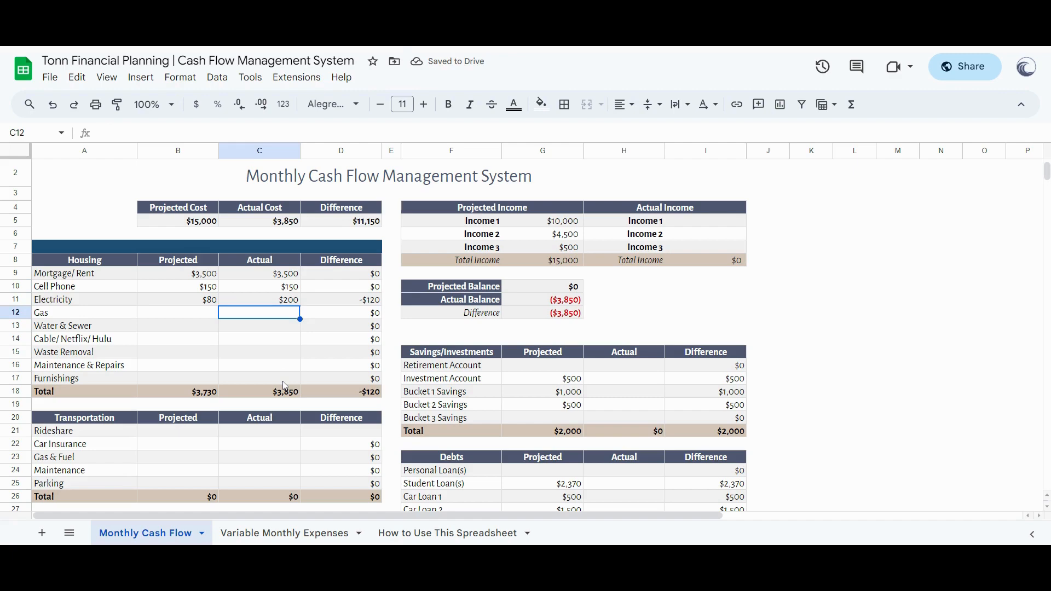
# Review the monthly cash flow categories, and inspect the Eating Out column's total on the Variable Monthly Expenses sheet
pyautogui.scroll(-6, 285, 386)
pyautogui.scroll(5, 285, 386)
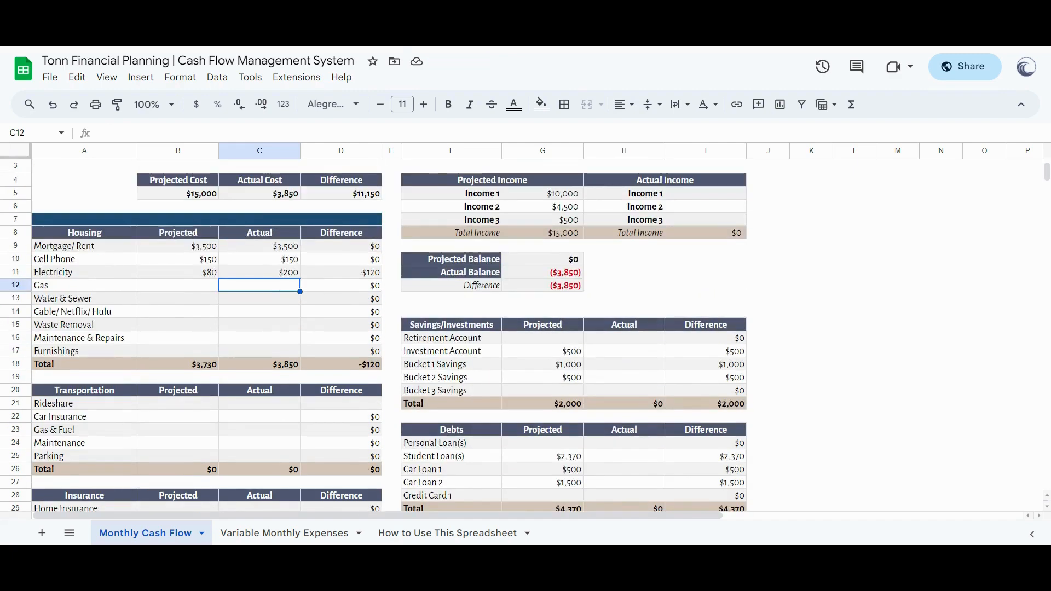
pyautogui.scroll(-3, 525, 336)
pyautogui.scroll(-3, 525, 336)
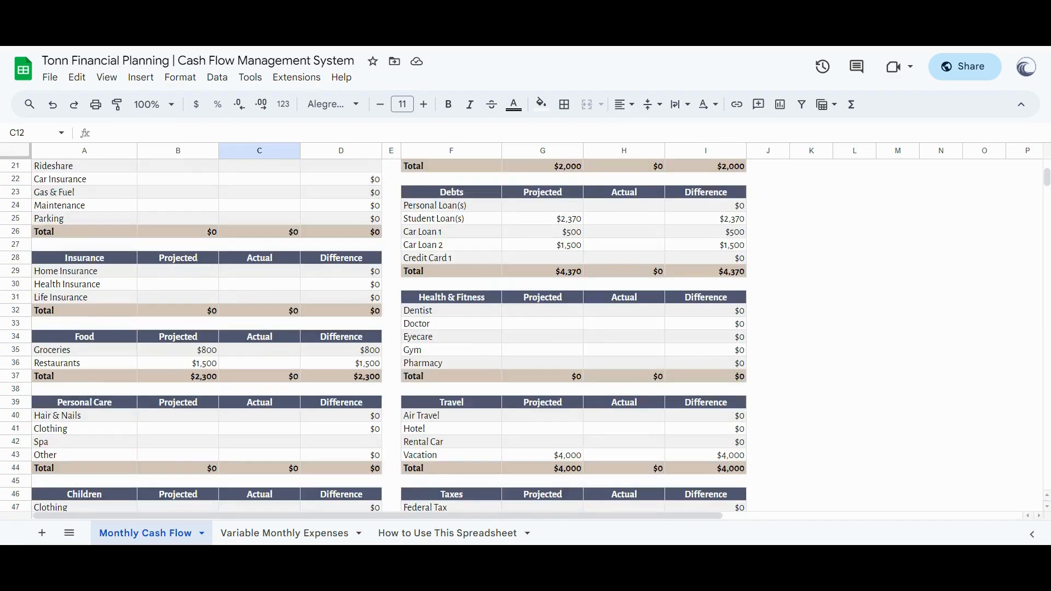
pyautogui.scroll(-1, 279, 386)
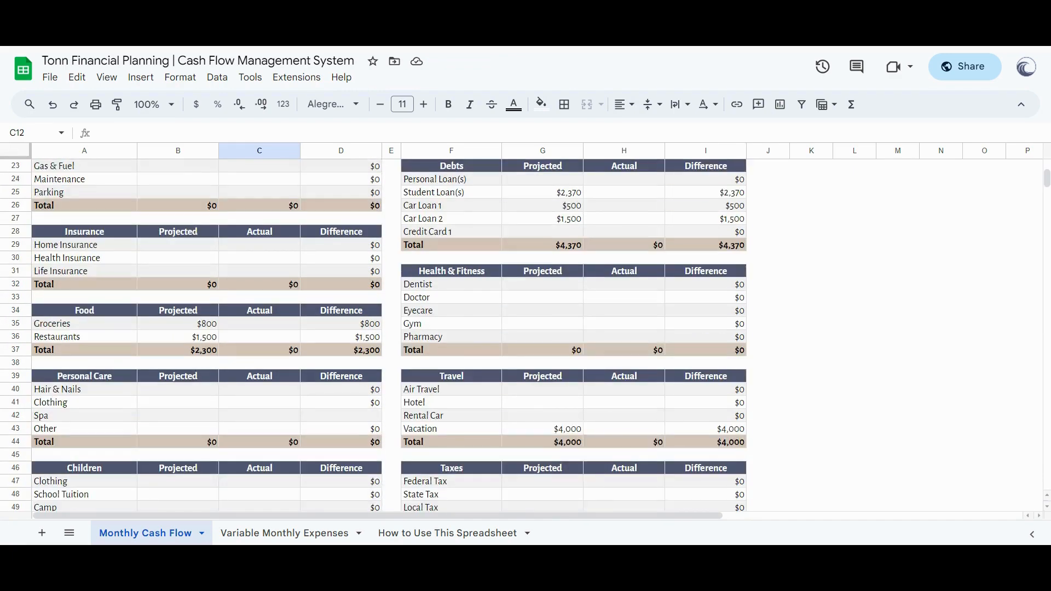
pyautogui.click(264, 537)
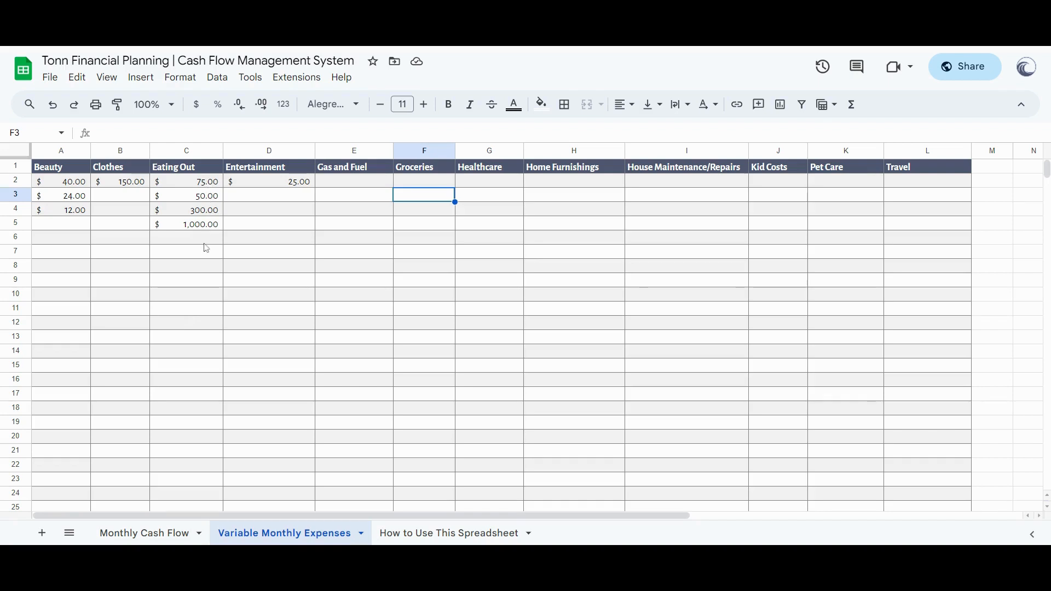
pyautogui.scroll(-5, 206, 248)
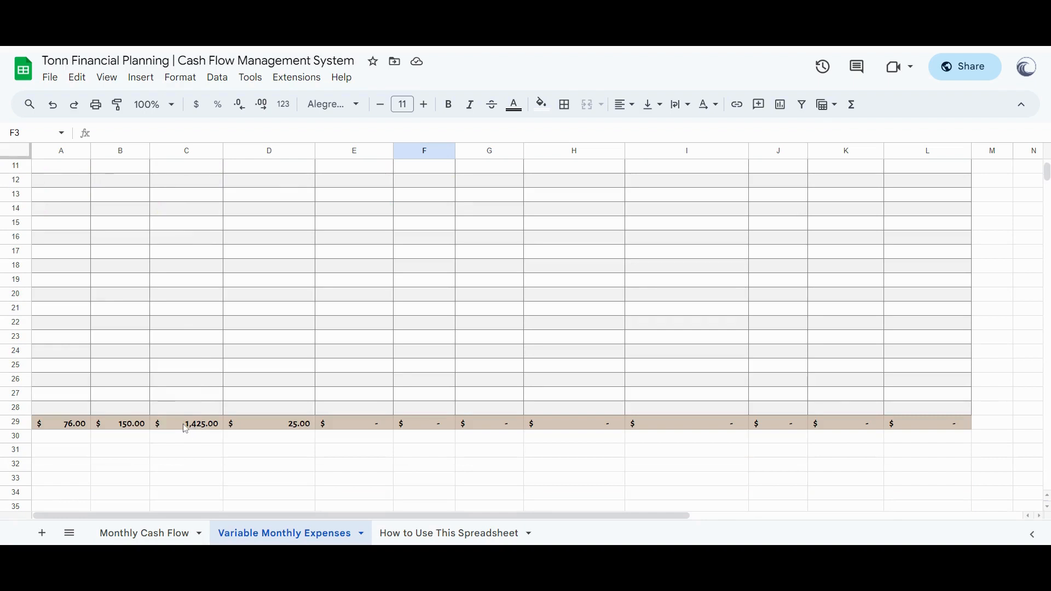
pyautogui.click(185, 426)
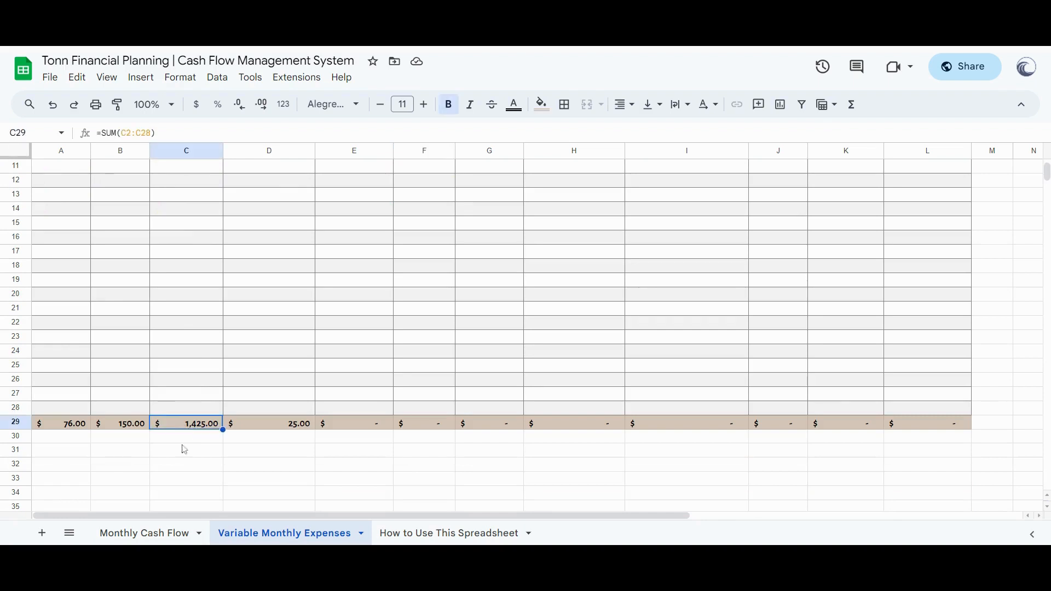
# On the Monthly Cash Flow sheet, enter actual Food amounts of 1425 for Restaurants and 1000 for Groceries, and check the section's total difference
pyautogui.click(158, 539)
pyautogui.scroll(-3, 194, 424)
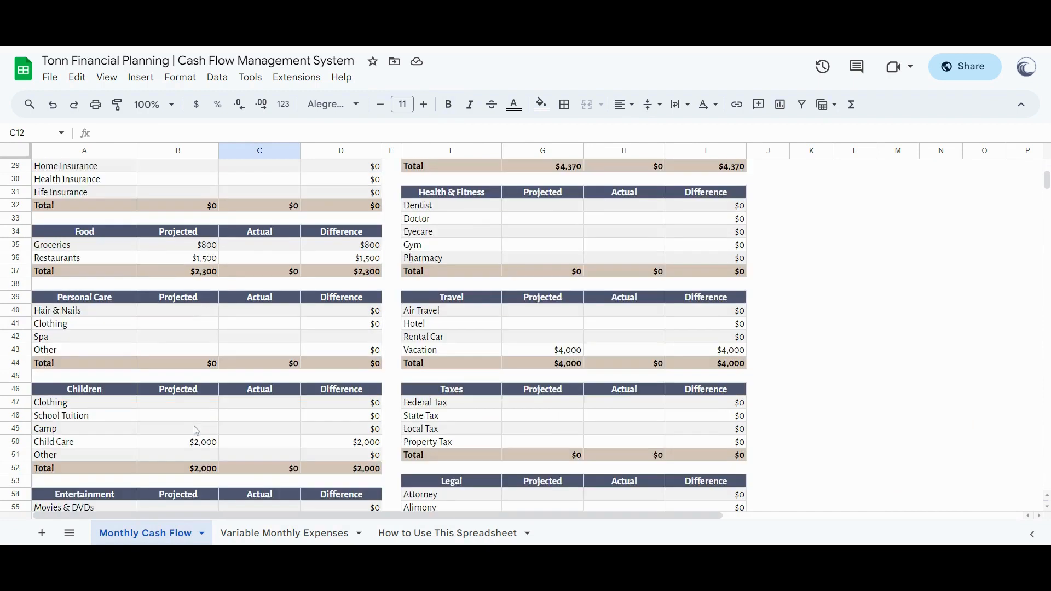
pyautogui.click(255, 260)
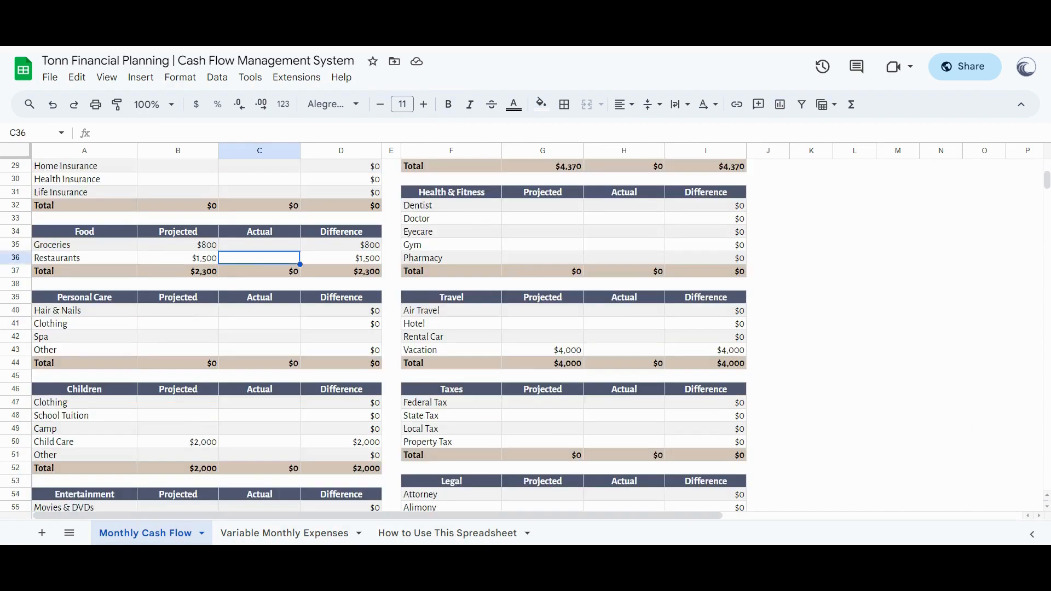
pyautogui.write('1425')
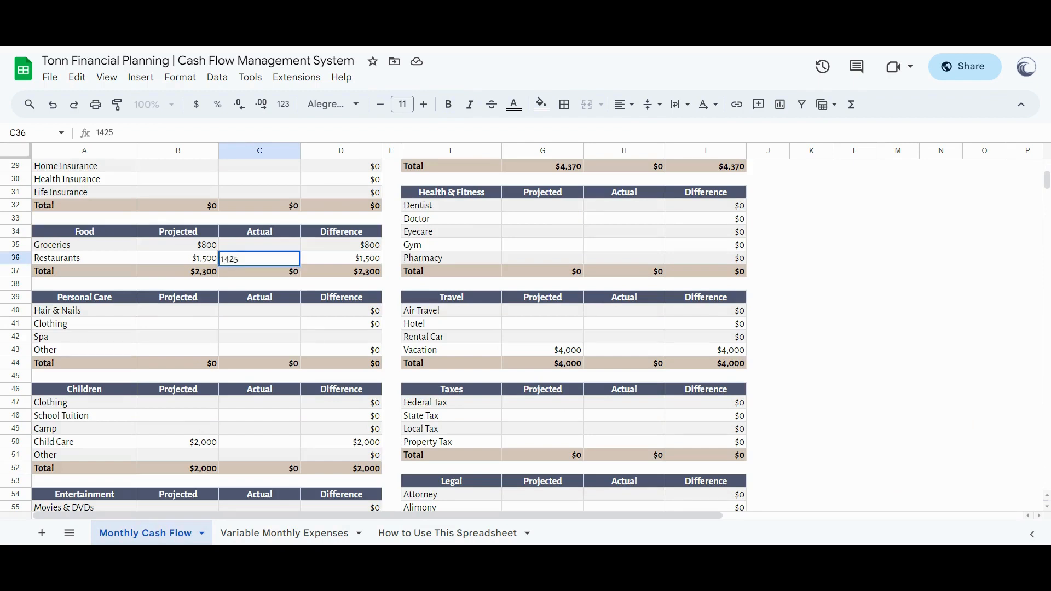
pyautogui.press('Return')
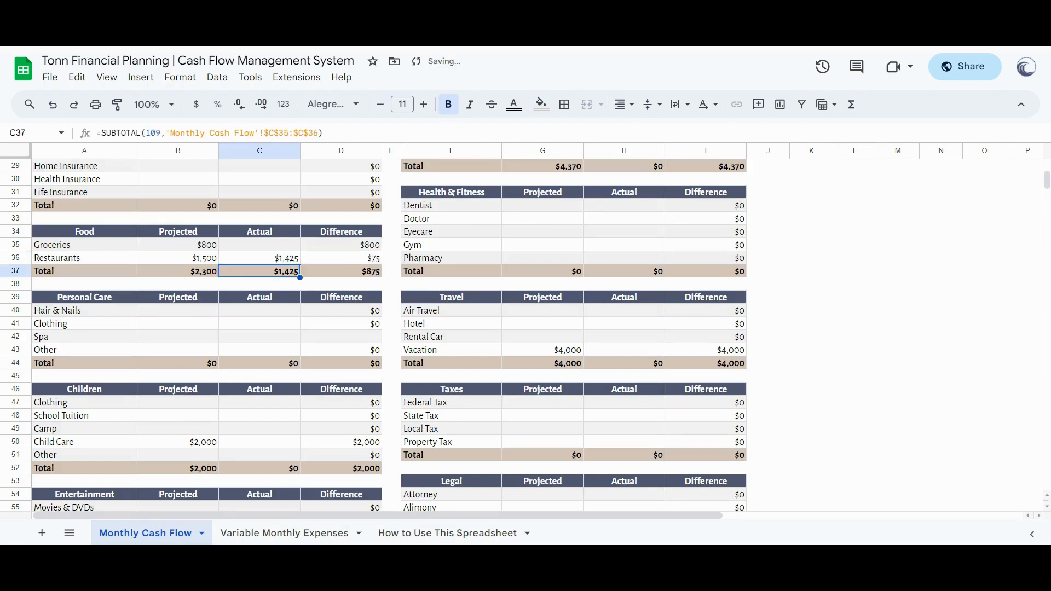
pyautogui.scroll(1, 285, 300)
pyautogui.click(285, 301)
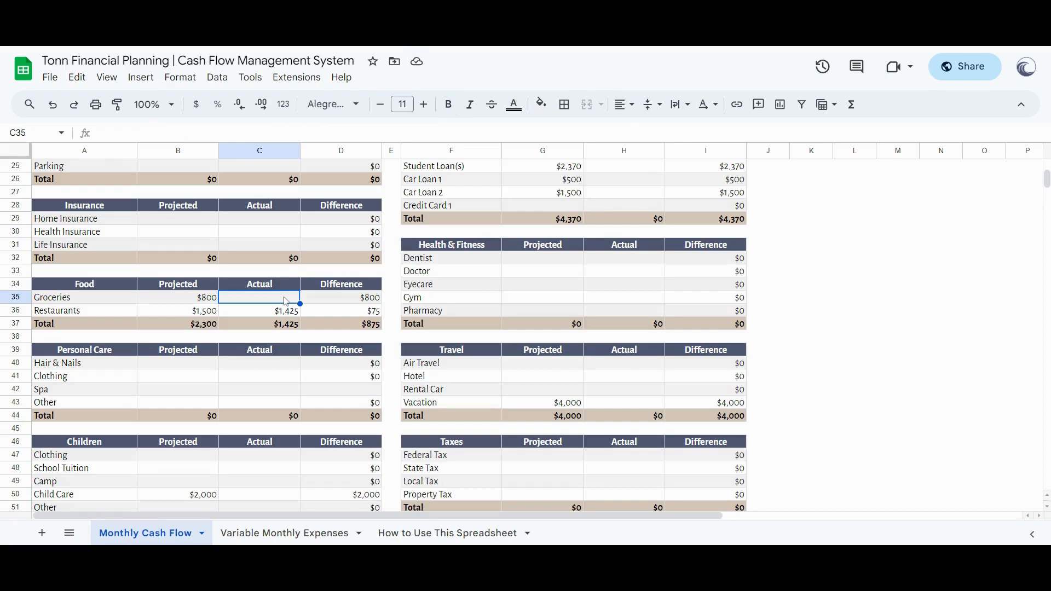
pyautogui.write('1000')
pyautogui.press('Return')
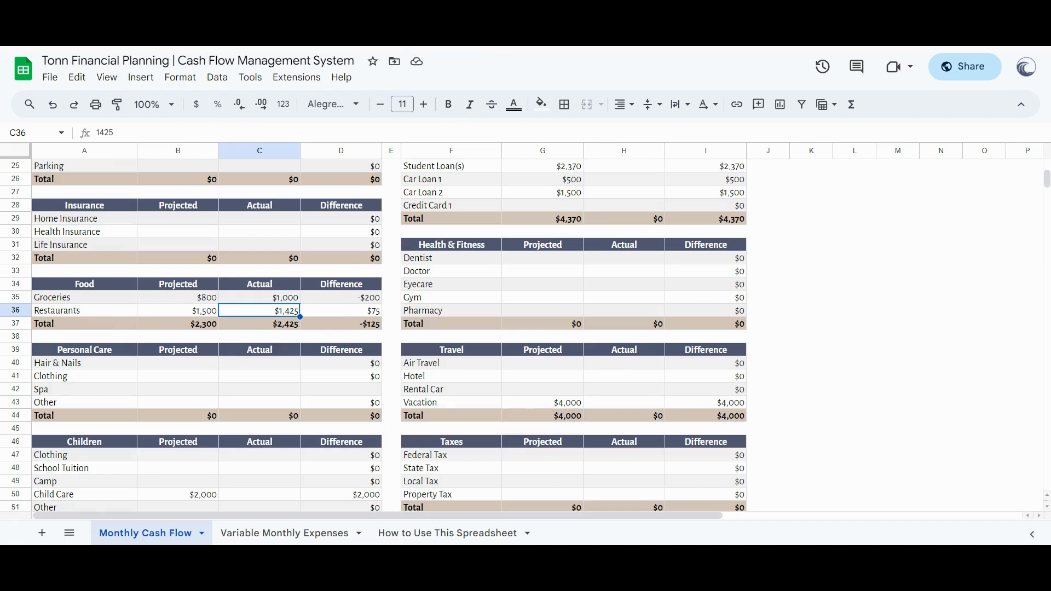
pyautogui.click(371, 327)
# Enter actual amounts of 2000 for Child Care in the Children section and 750 for Concerts & Events in the Entertainment section
pyautogui.scroll(2, 371, 333)
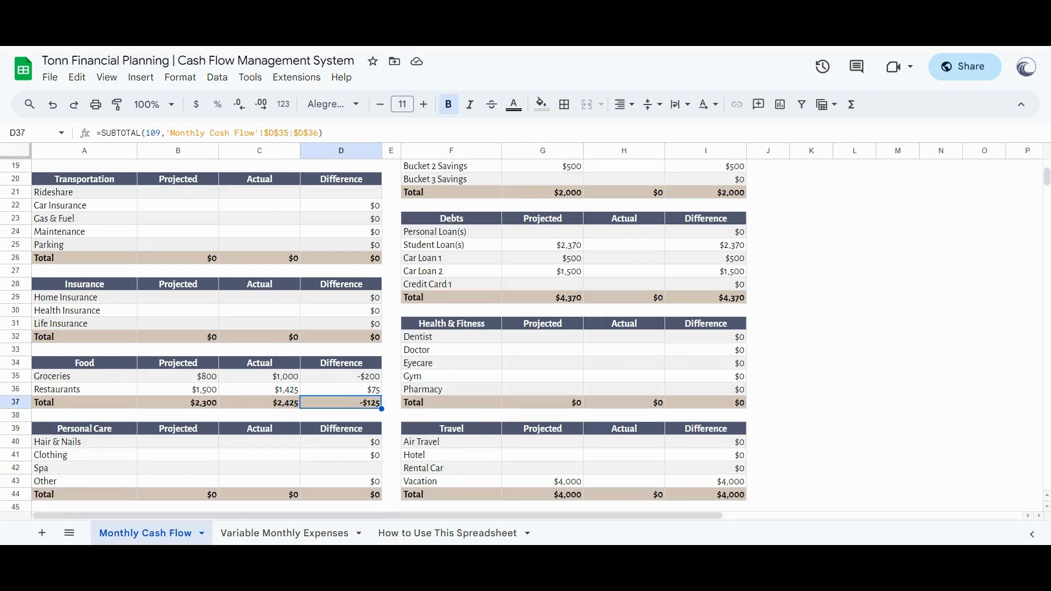
pyautogui.scroll(5, 276, 346)
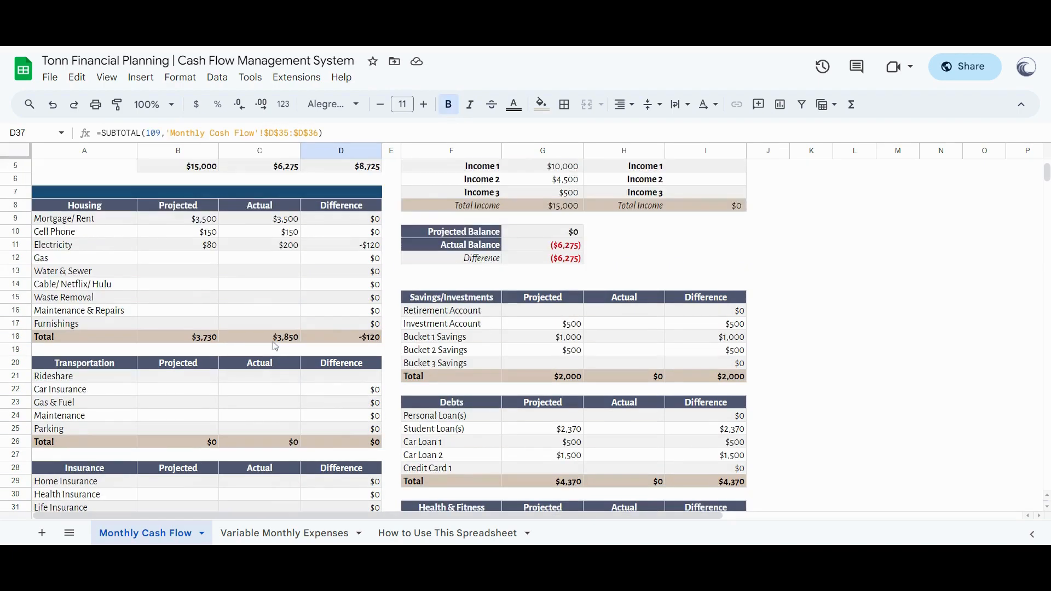
pyautogui.scroll(-8, 276, 346)
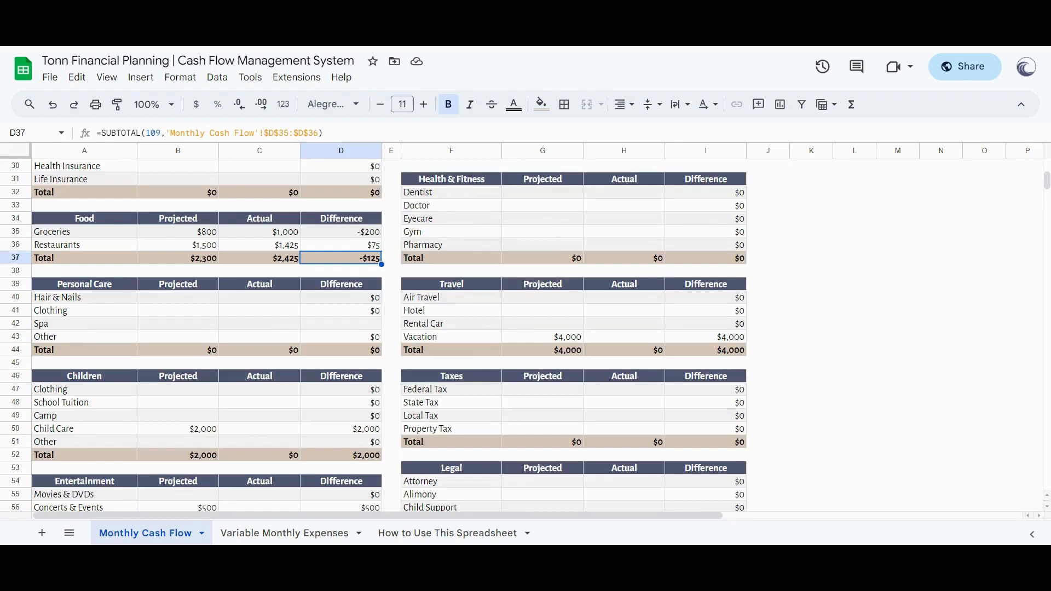
pyautogui.scroll(-1, 275, 346)
pyautogui.click(244, 406)
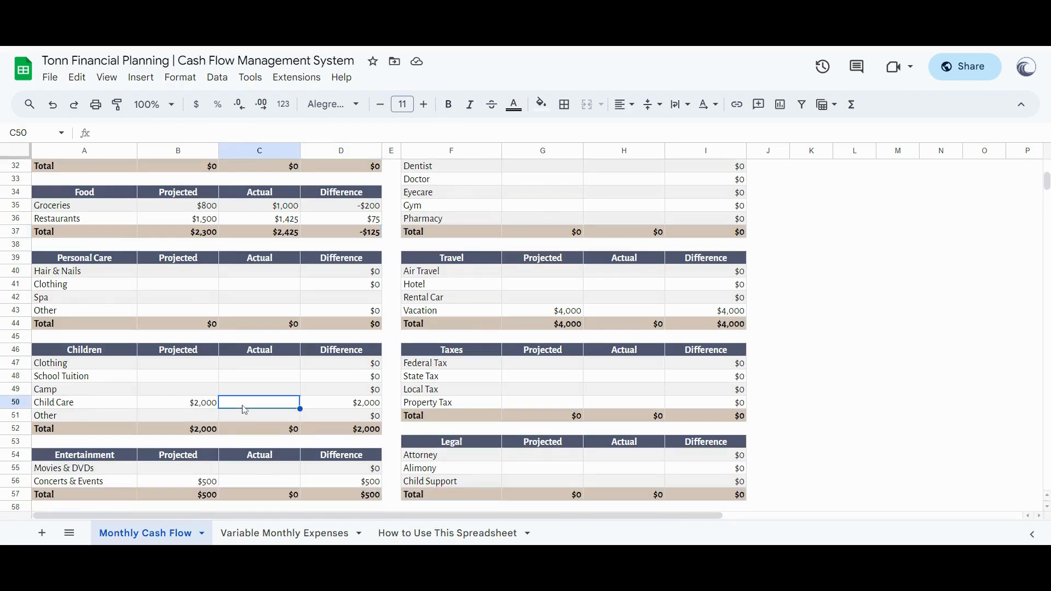
pyautogui.write('2000')
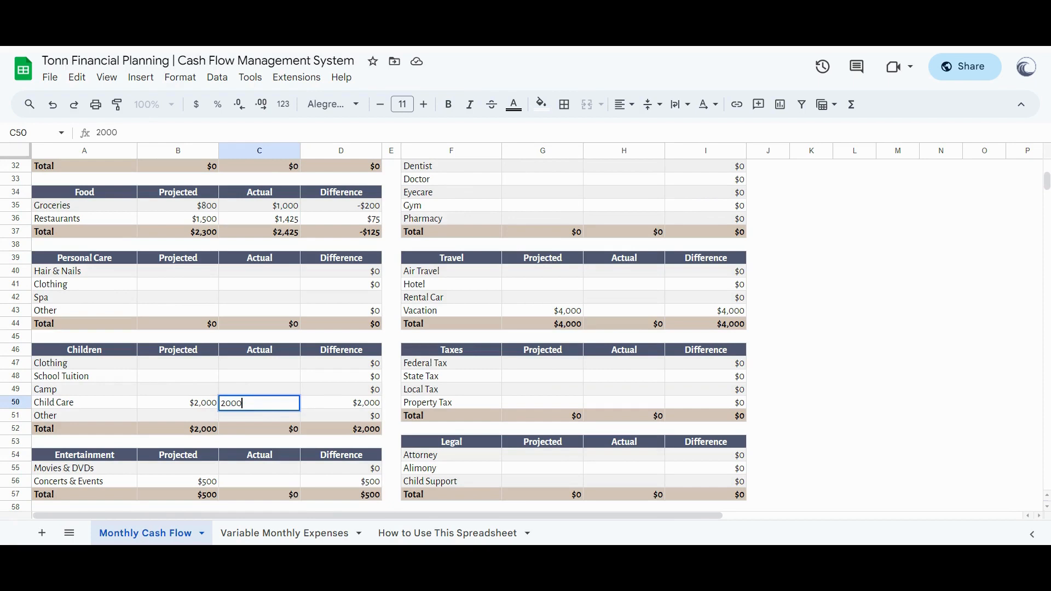
pyautogui.press('Return')
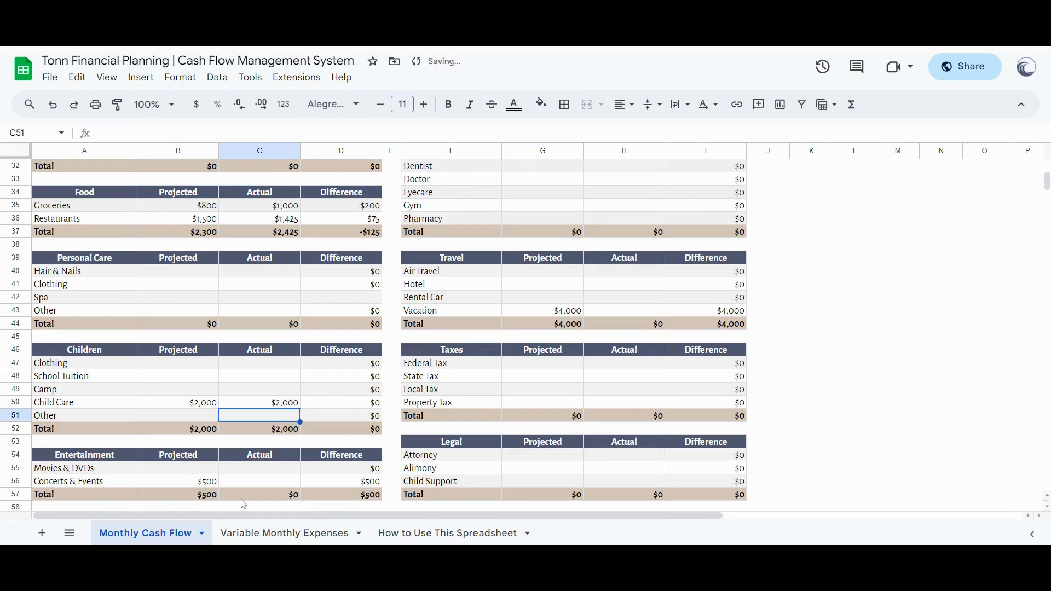
pyautogui.click(259, 485)
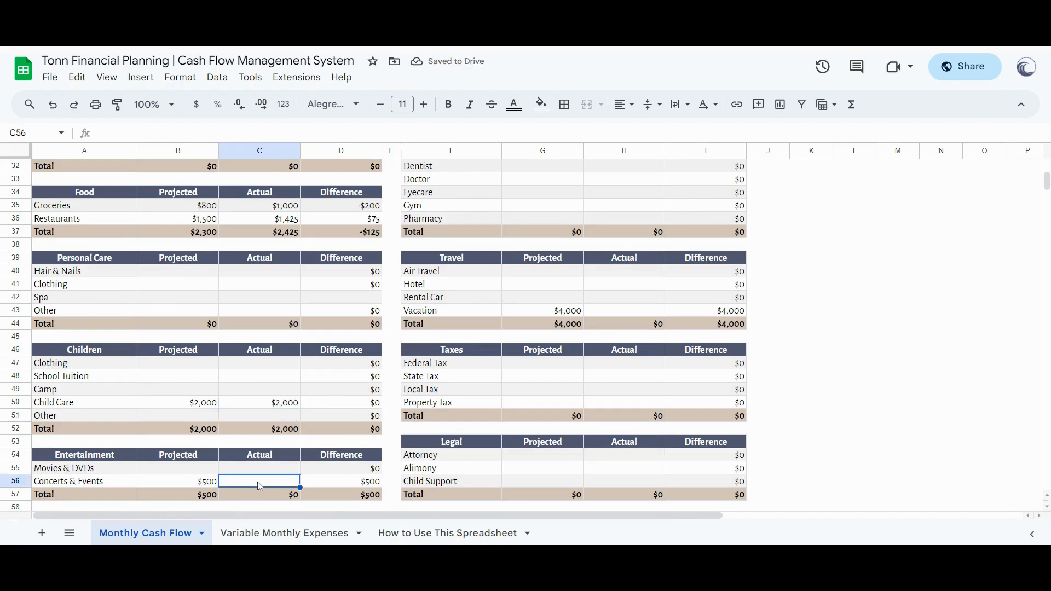
pyautogui.write('750')
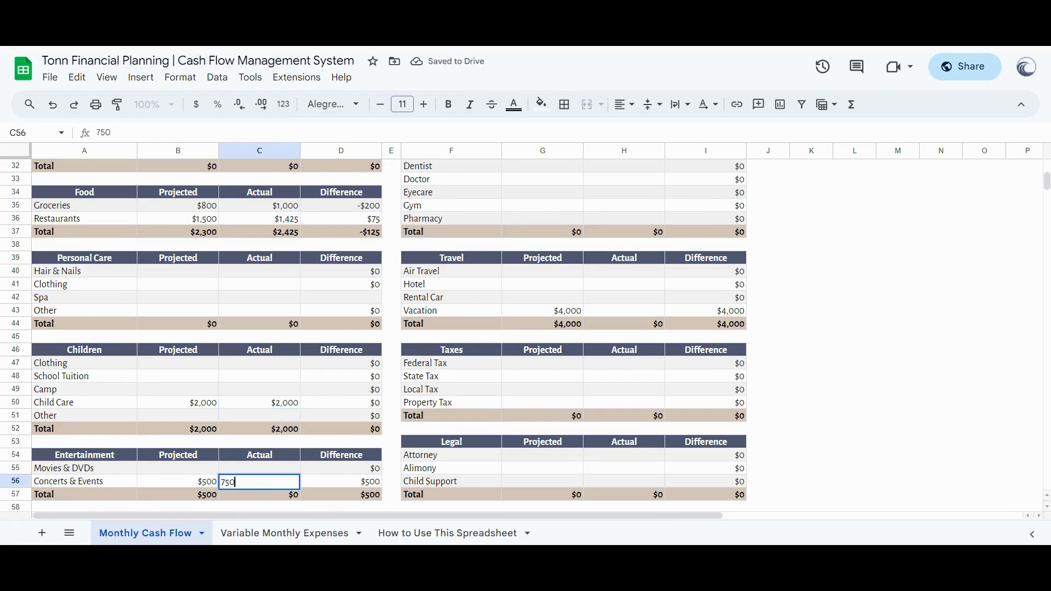
pyautogui.press('Return')
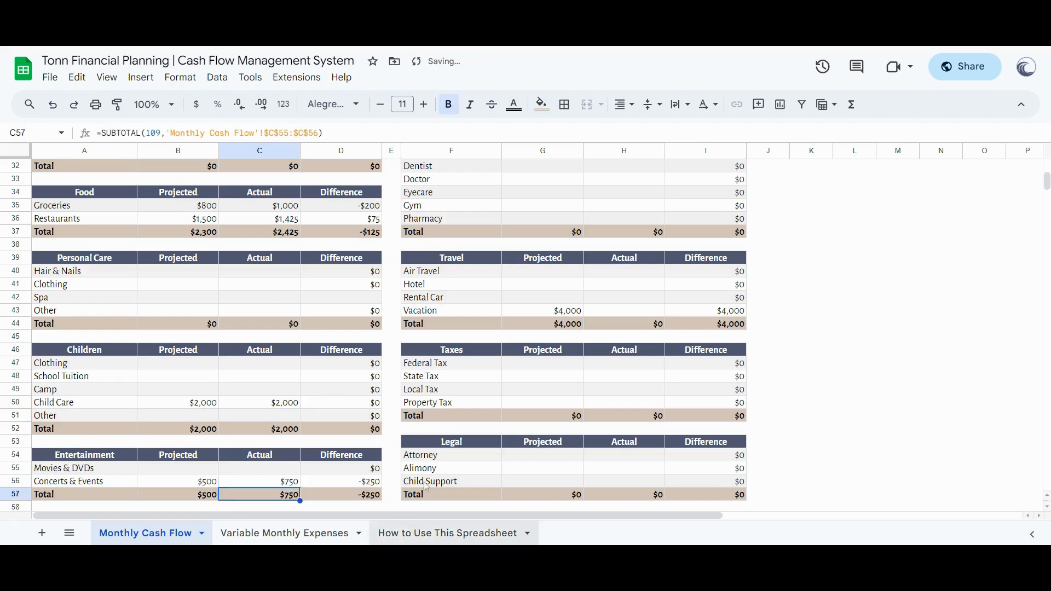
# Enter an actual amount of 5000 for Vacation in the Travel section
pyautogui.click(618, 312)
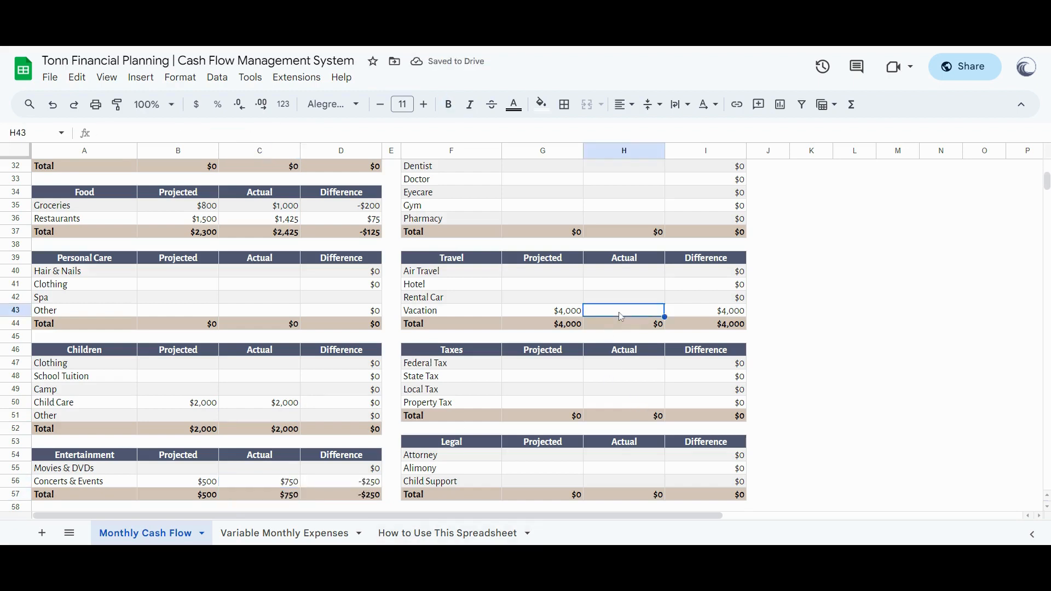
pyautogui.write('5000')
pyautogui.press('Return')
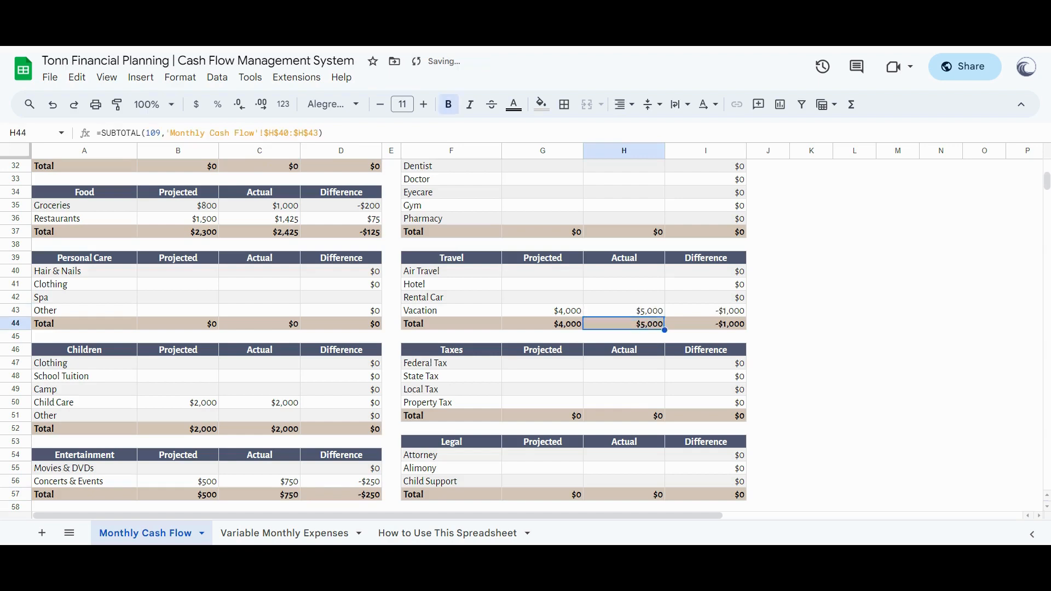
# Enter actual Debts of 1500 for Car Loan 2, 500 for Car Loan 1 and 2370 for Student Loan(s)
pyautogui.scroll(4, 619, 374)
pyautogui.scroll(2, 619, 375)
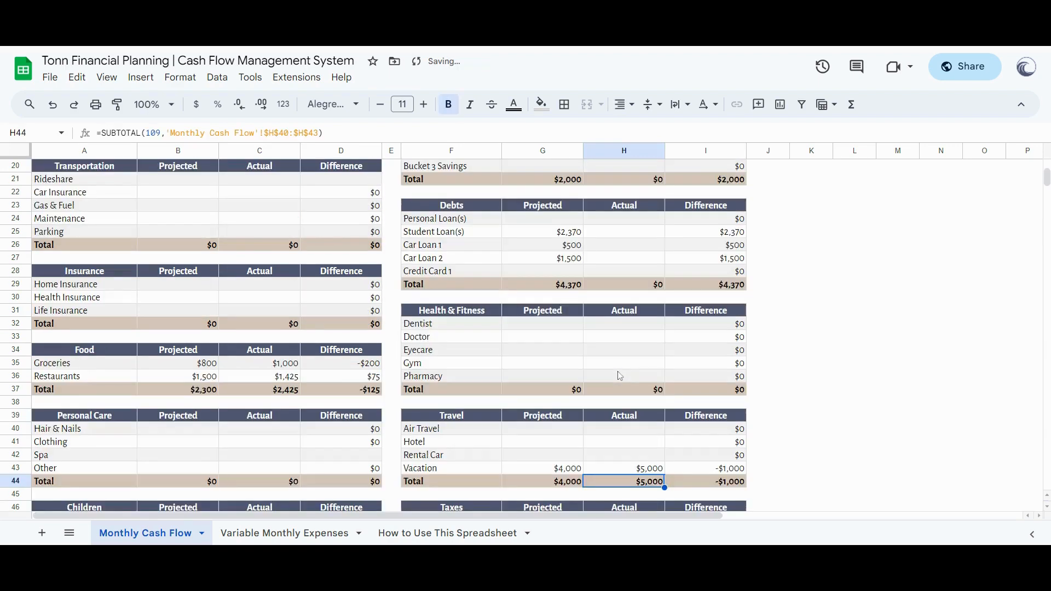
pyautogui.scroll(2, 619, 374)
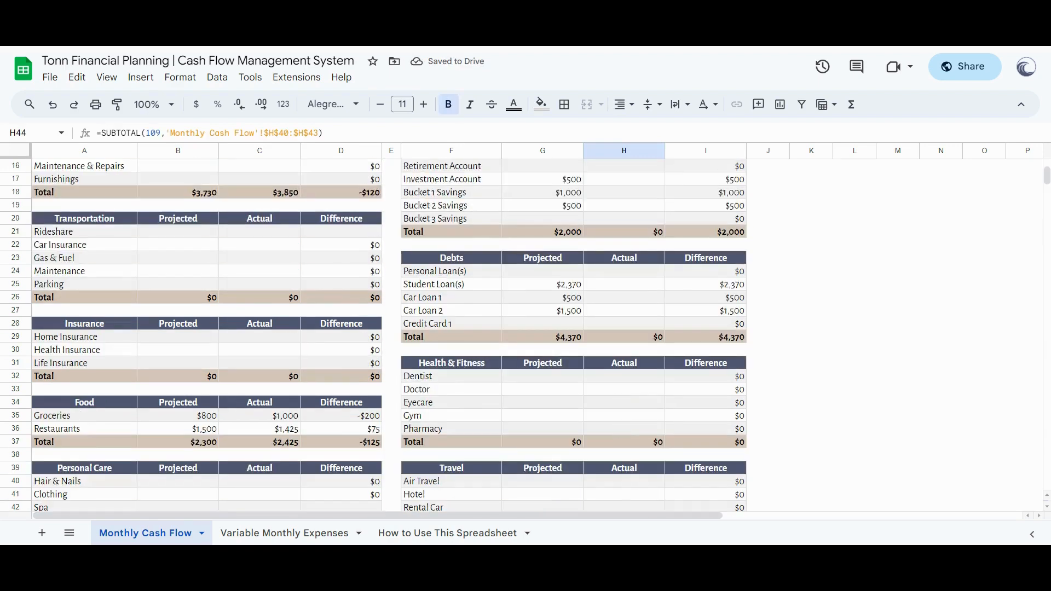
pyautogui.click(617, 312)
pyautogui.write('1500')
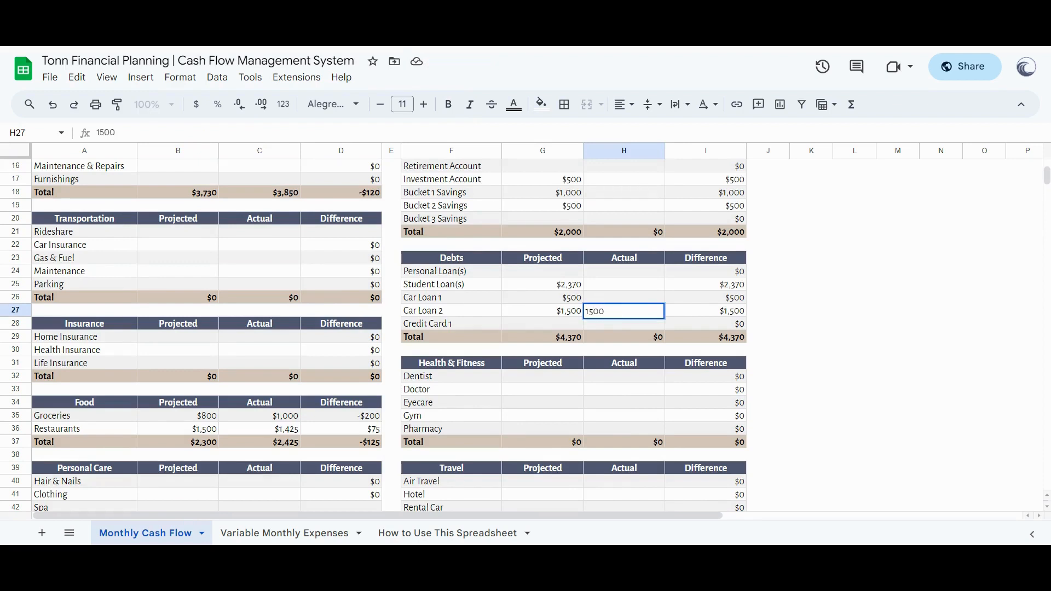
pyautogui.press('Up')
pyautogui.write('500')
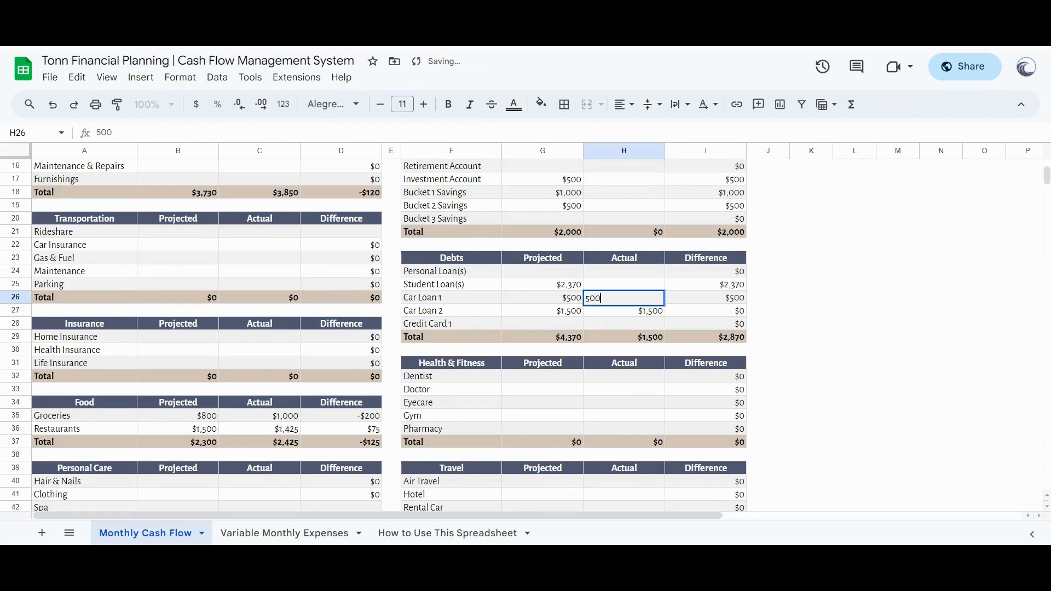
pyautogui.click(633, 287)
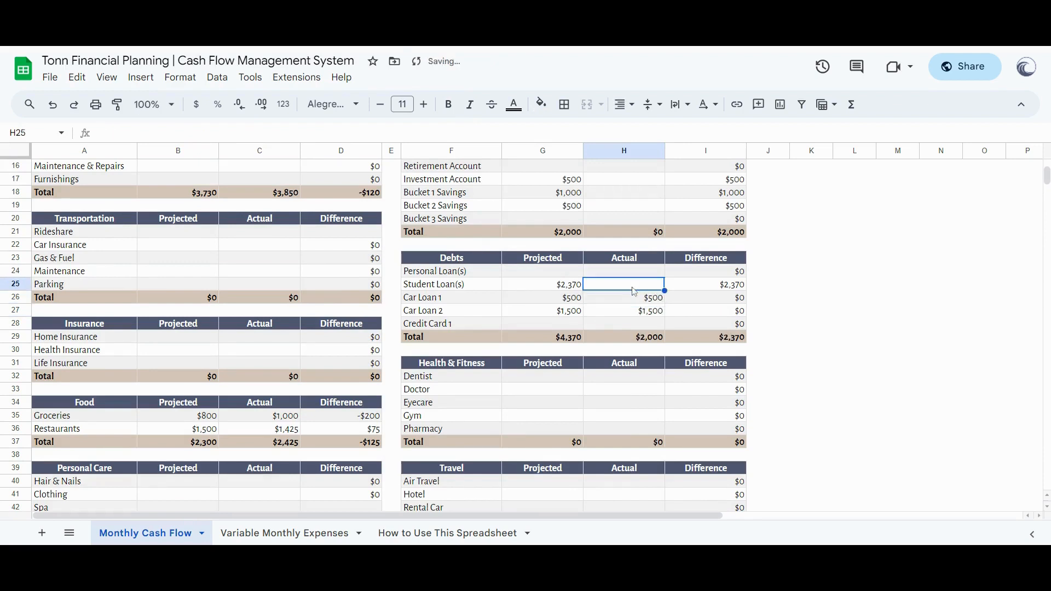
pyautogui.write('2370')
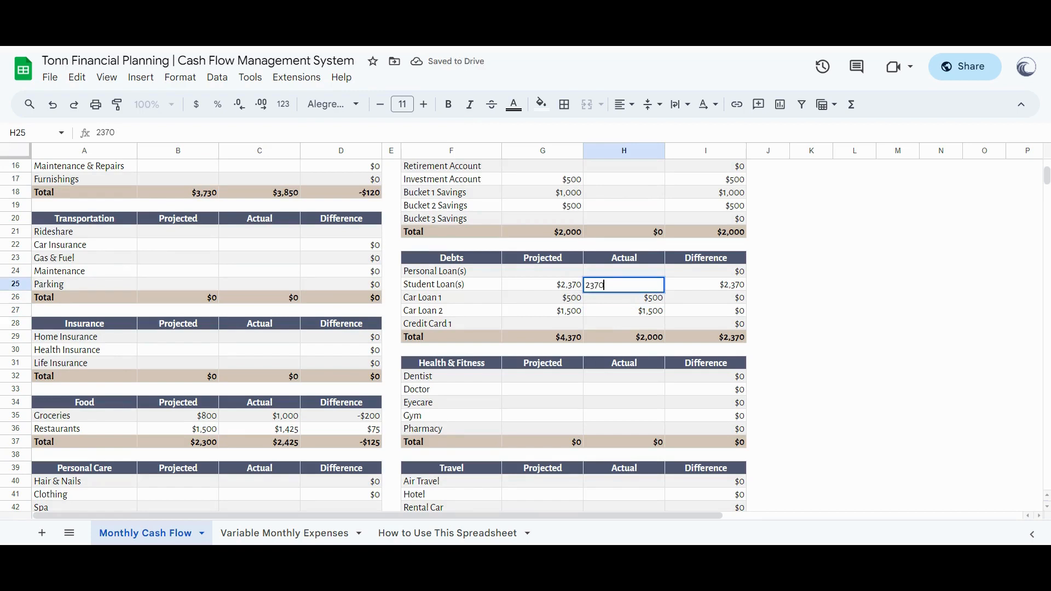
pyautogui.press('Up')
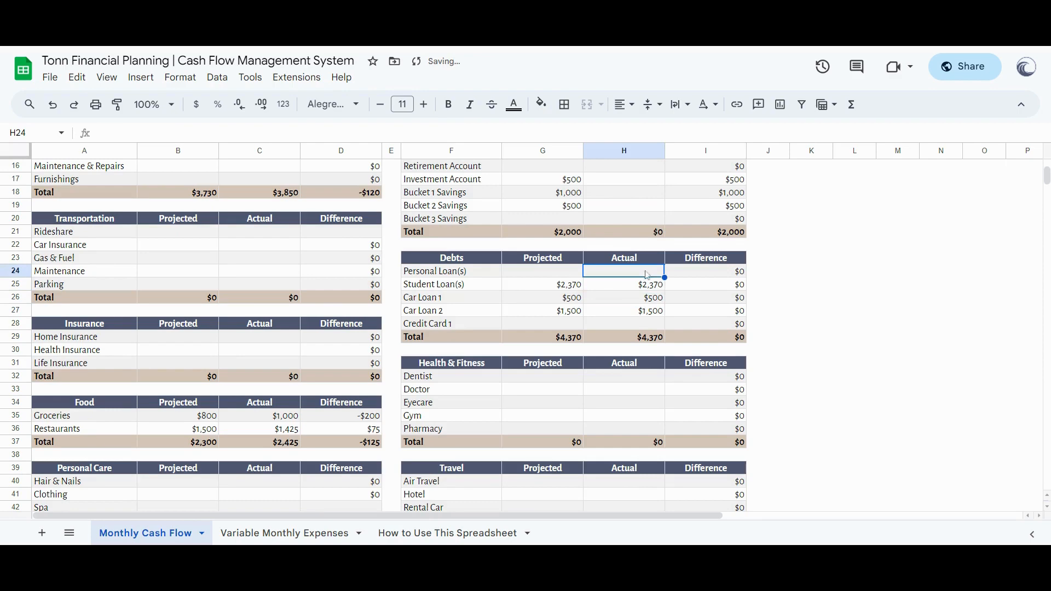
# Fill in the Actual Income section with 10000 for Income 1, 3000 for Income 2 and 500 for Income 3
pyautogui.scroll(3, 666, 307)
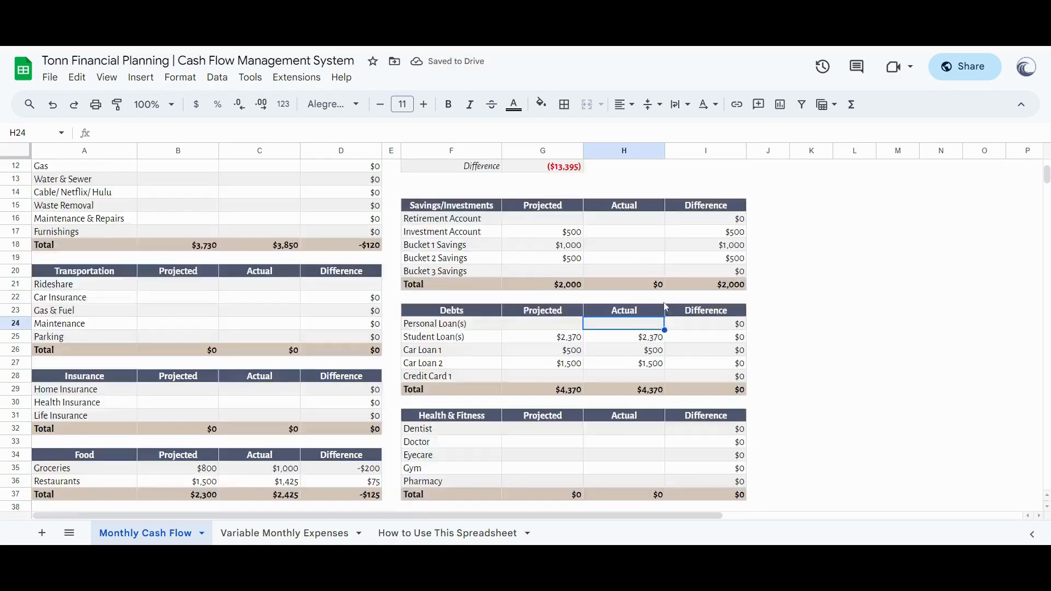
pyautogui.scroll(1, 666, 307)
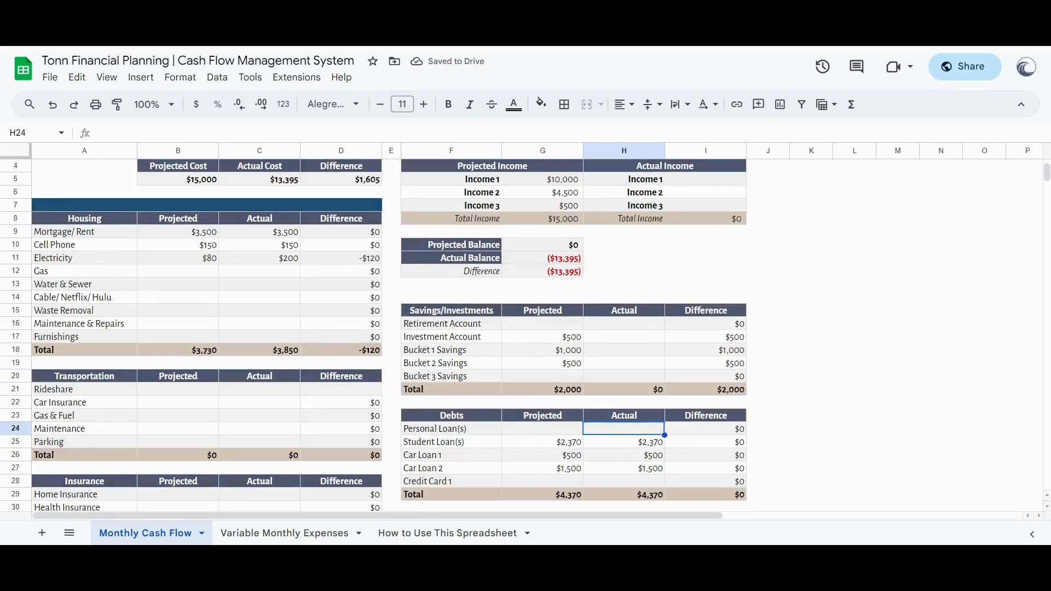
pyautogui.click(711, 183)
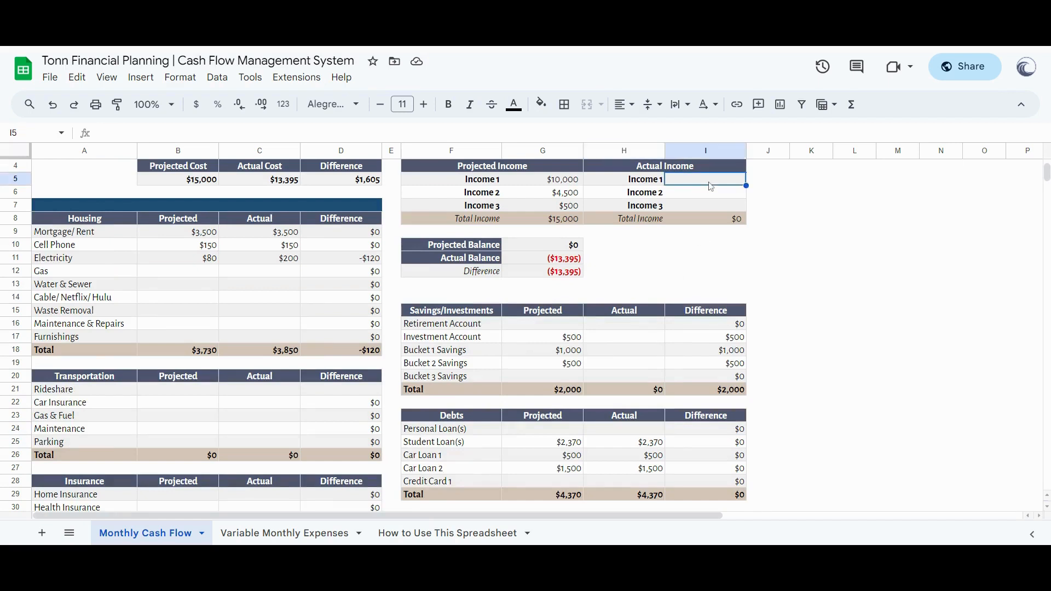
pyautogui.write('10000')
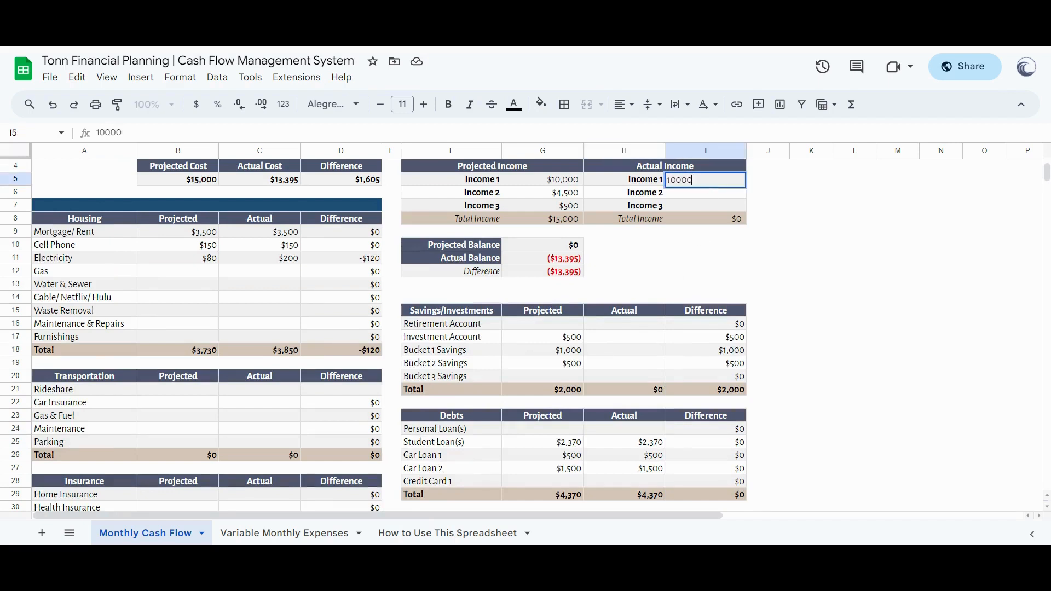
pyautogui.press('Return')
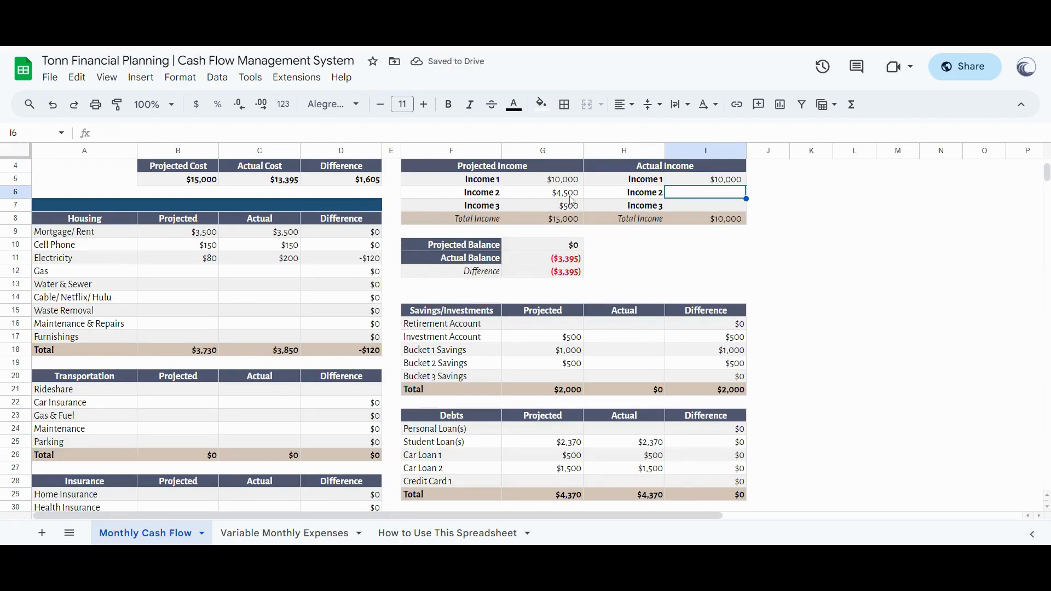
pyautogui.doubleClick(697, 196)
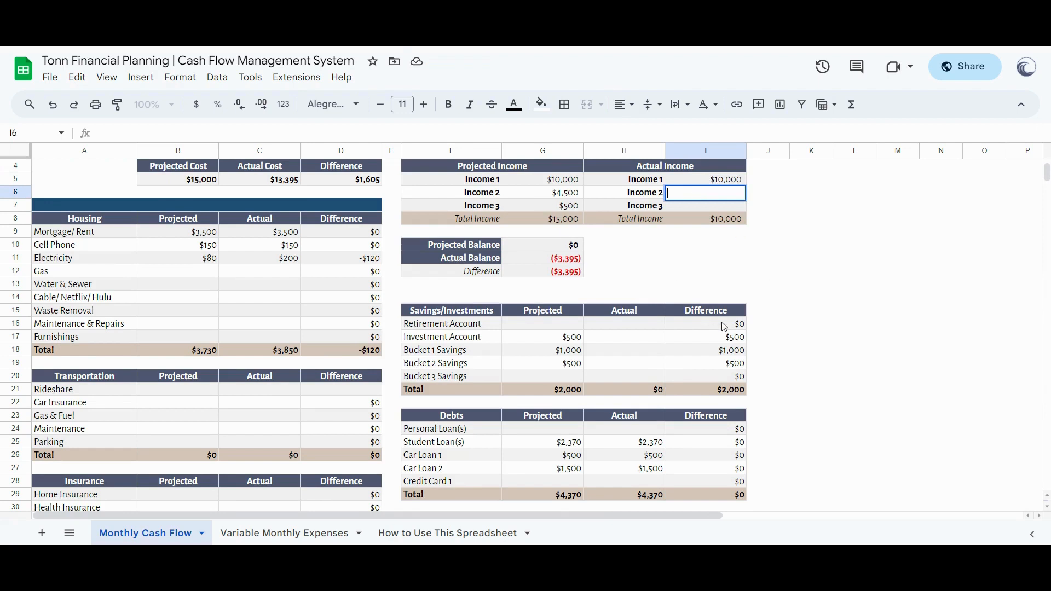
pyautogui.write('3000')
pyautogui.press('Return')
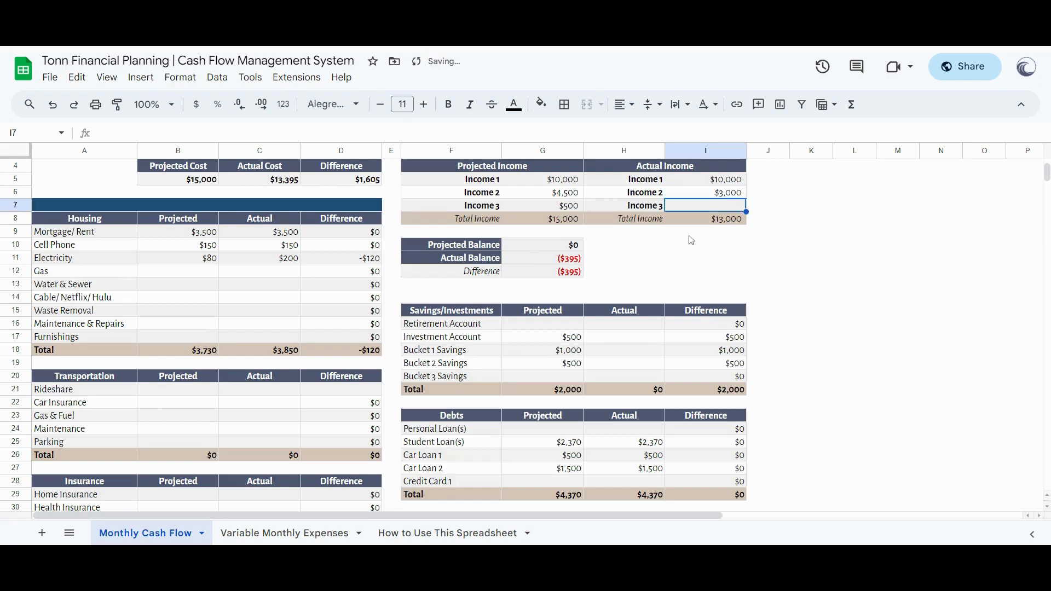
pyautogui.write('5')
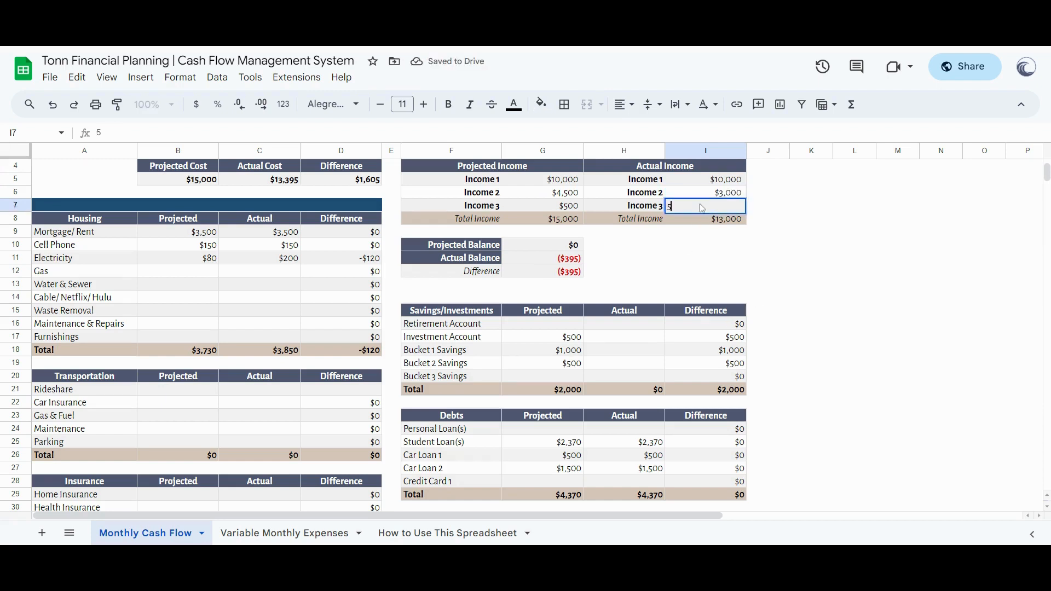
pyautogui.write('00')
pyautogui.press('Return')
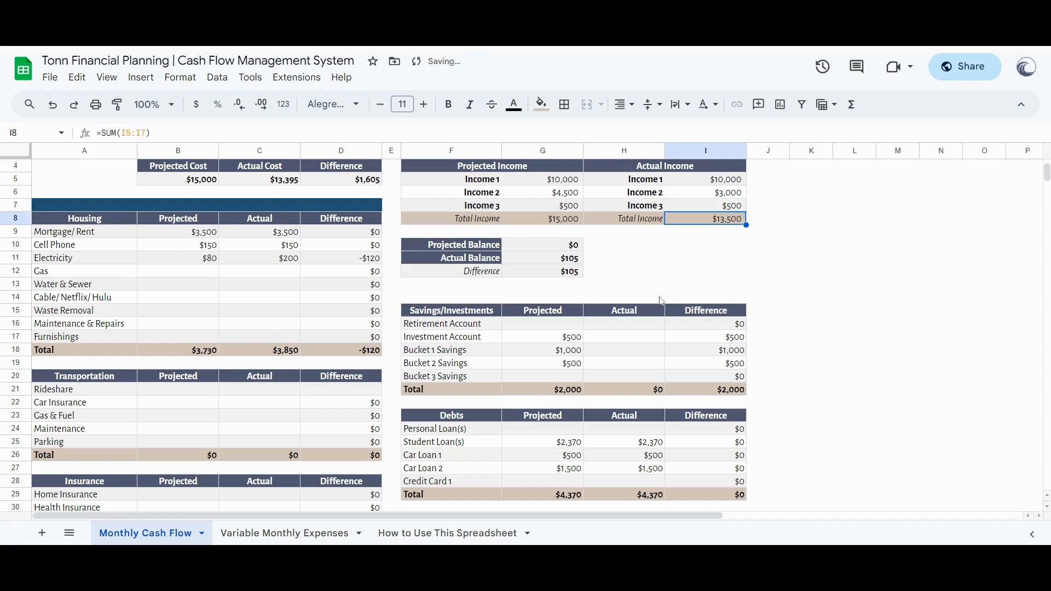
# Enter an actual amount of 500 for the Investment Account in the Savings/Investments section
pyautogui.click(638, 342)
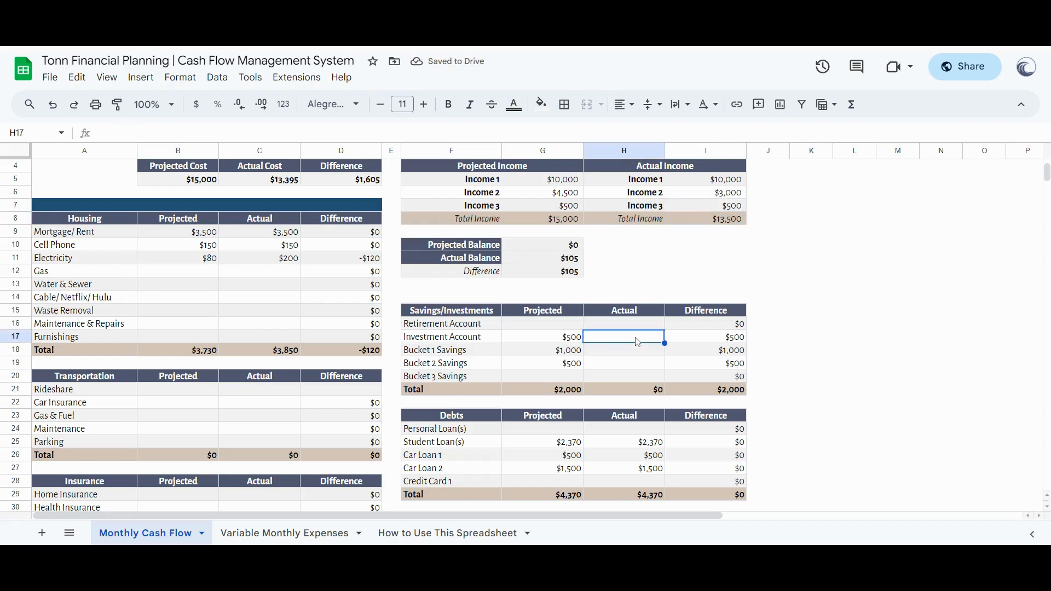
pyautogui.write('500')
pyautogui.press('Return')
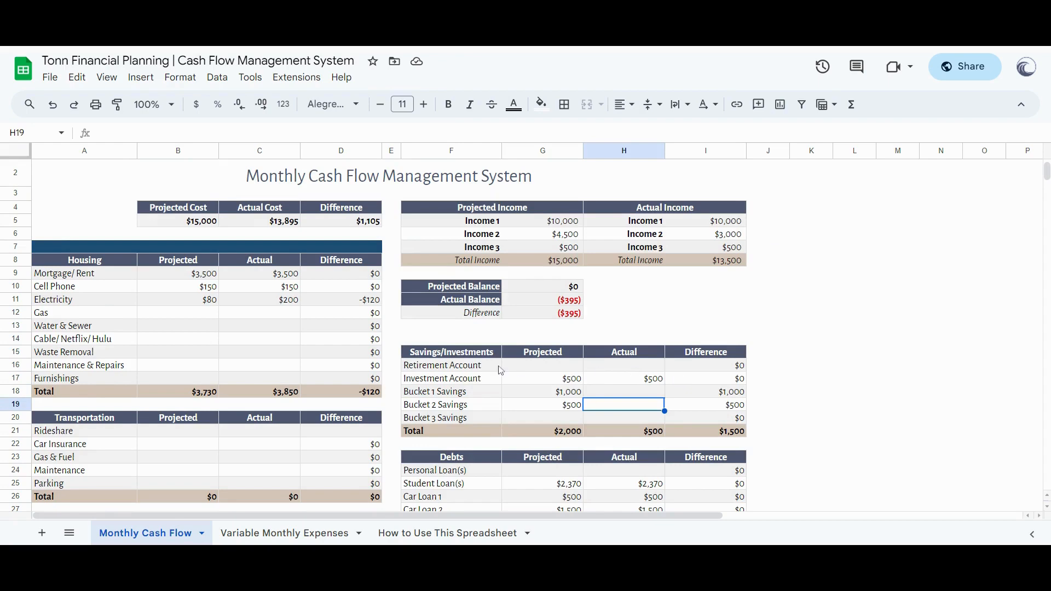
# Change the actual Income 2 amount to 8000 in the Actual Income section
pyautogui.scroll(-10, 501, 371)
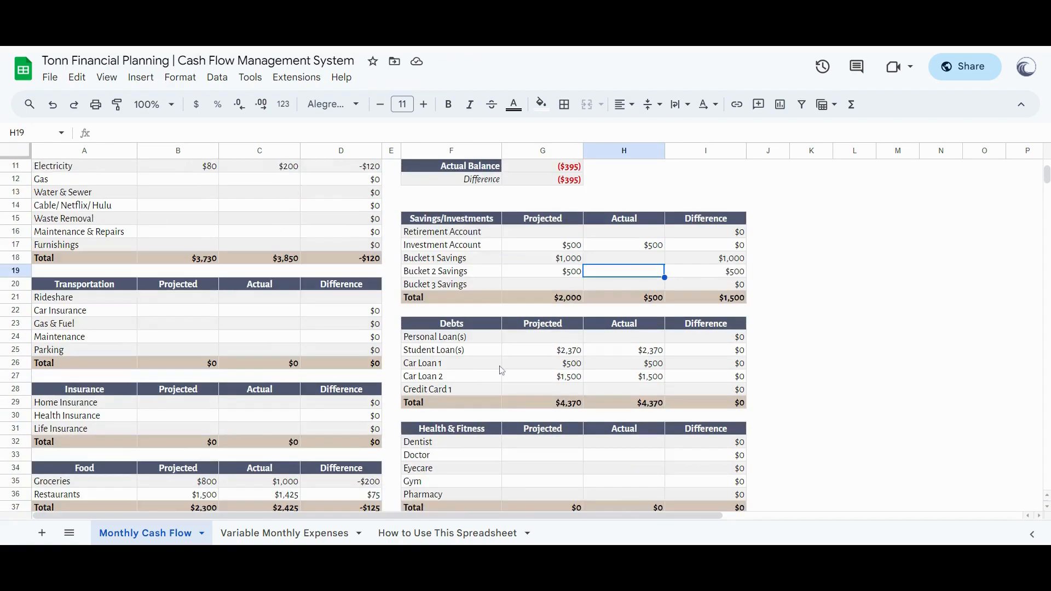
pyautogui.scroll(-4, 145, 372)
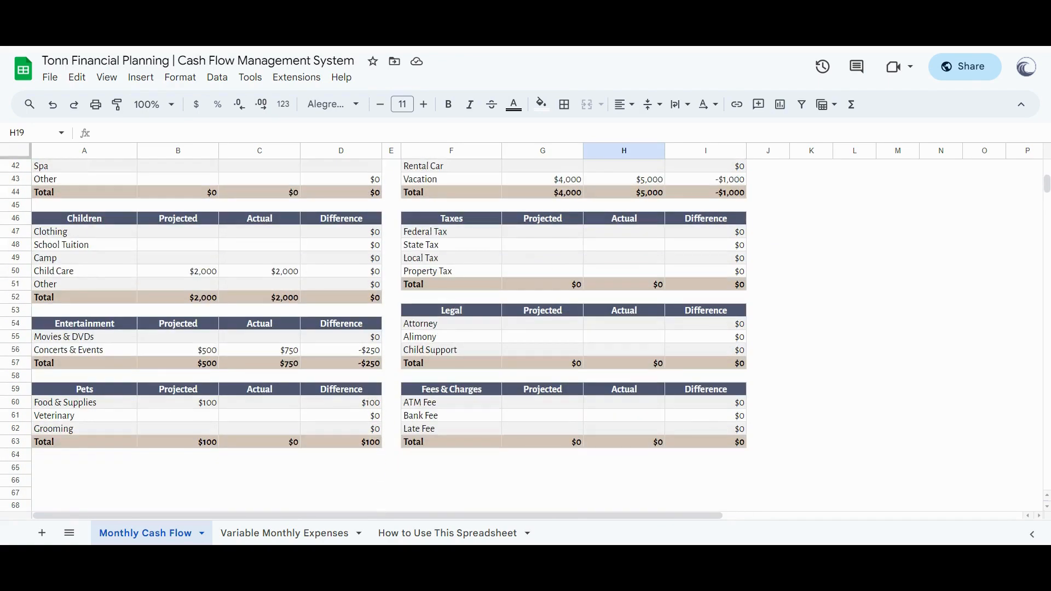
pyautogui.click(134, 351)
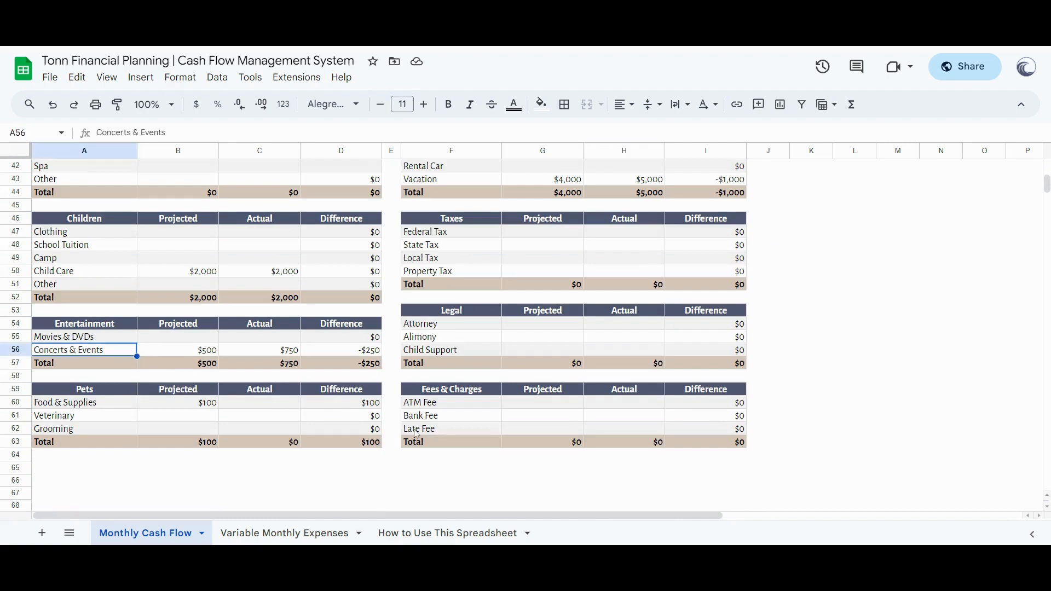
pyautogui.scroll(13, 416, 434)
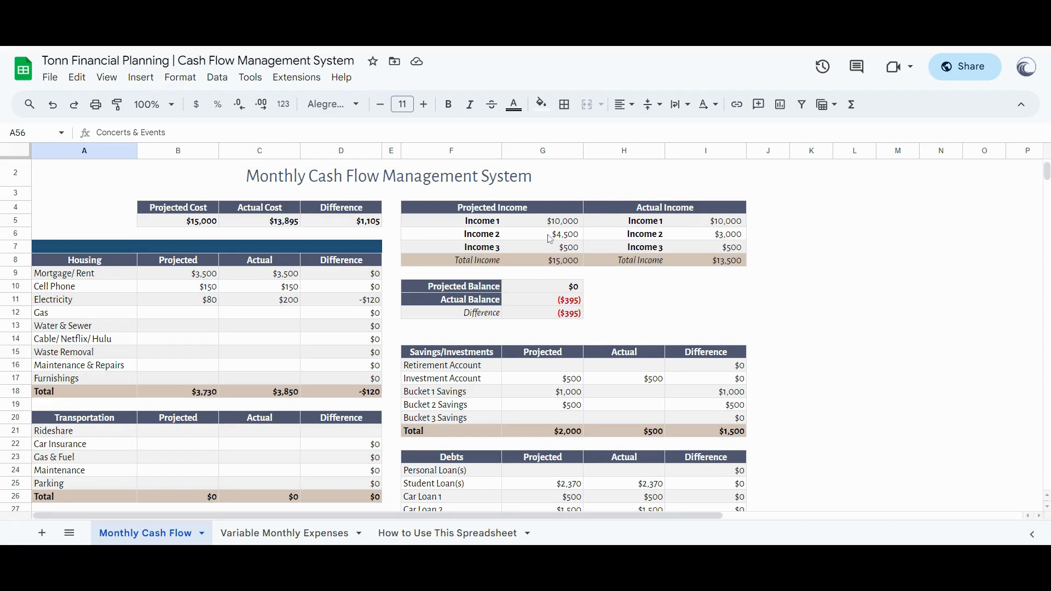
pyautogui.click(714, 236)
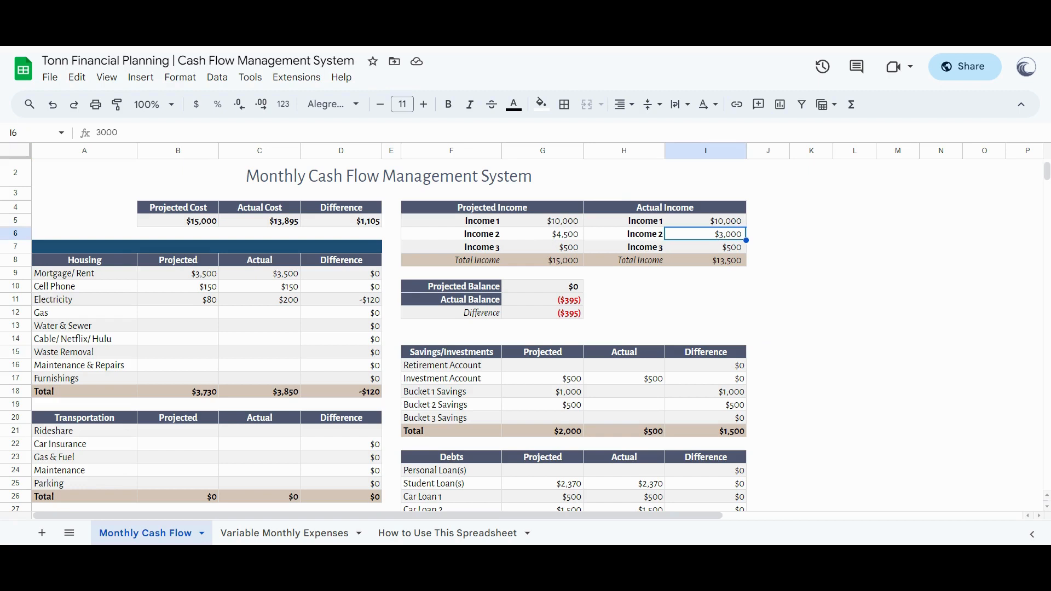
pyautogui.write('8000')
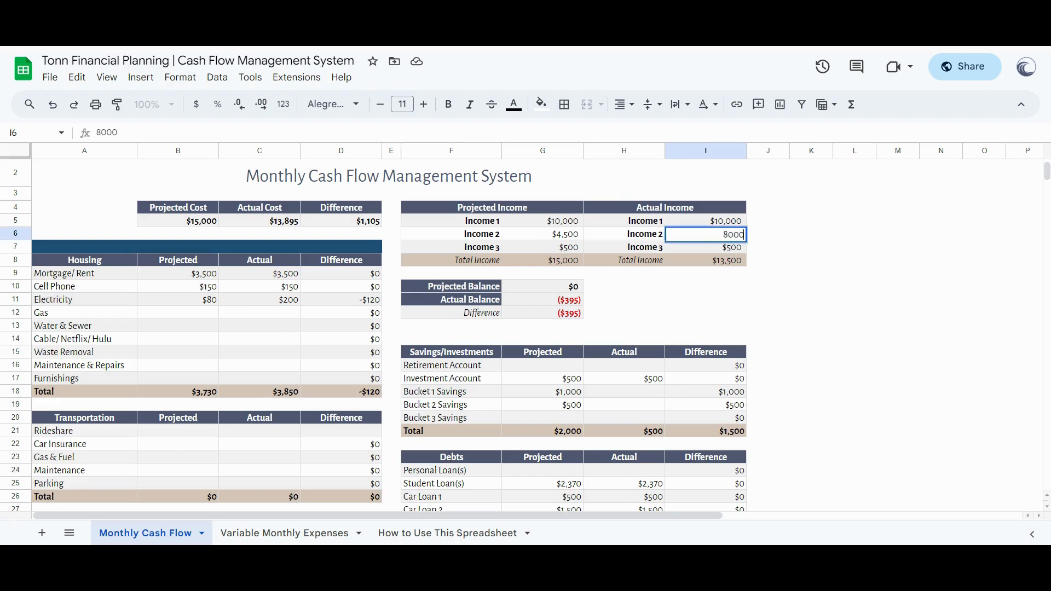
pyautogui.press('Return')
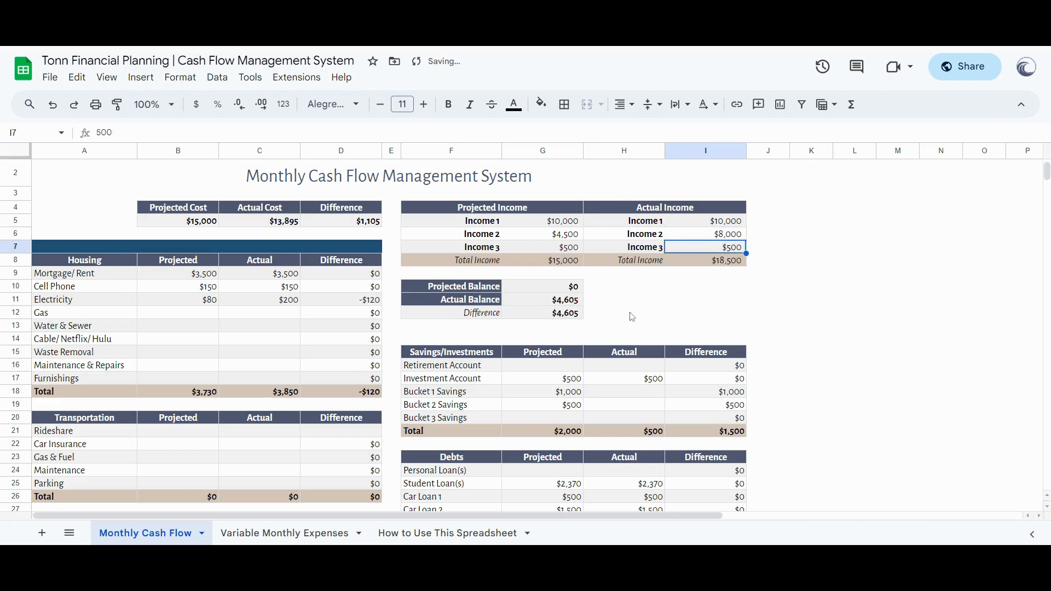
# Enter actual amounts of 1000 for Bucket 1 Savings and 500 for Bucket 2 Savings in the Savings/Investments section
pyautogui.click(626, 394)
pyautogui.write('1')
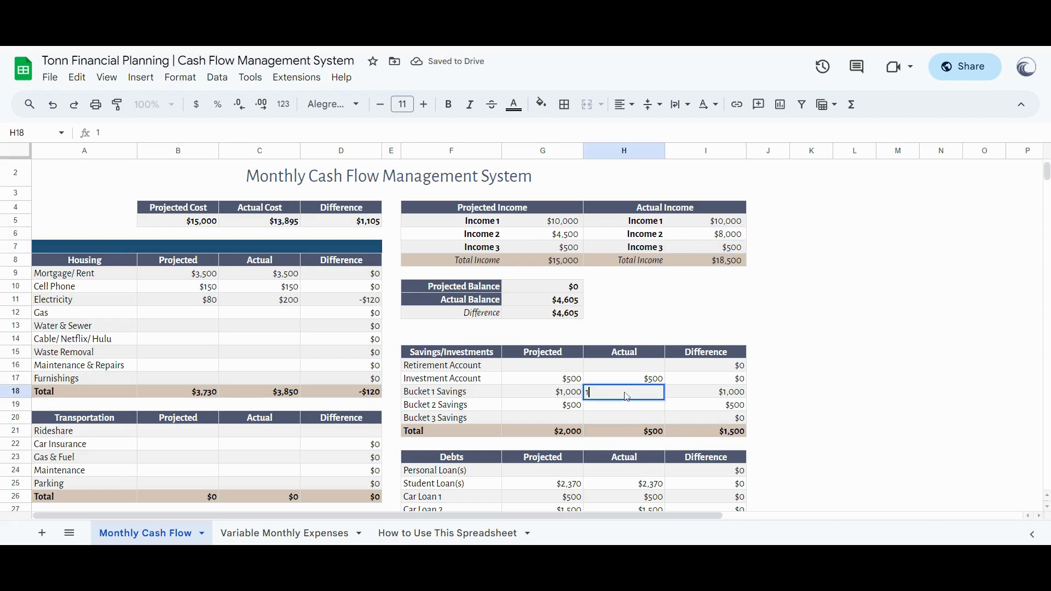
pyautogui.write(',0000')
pyautogui.press('Return')
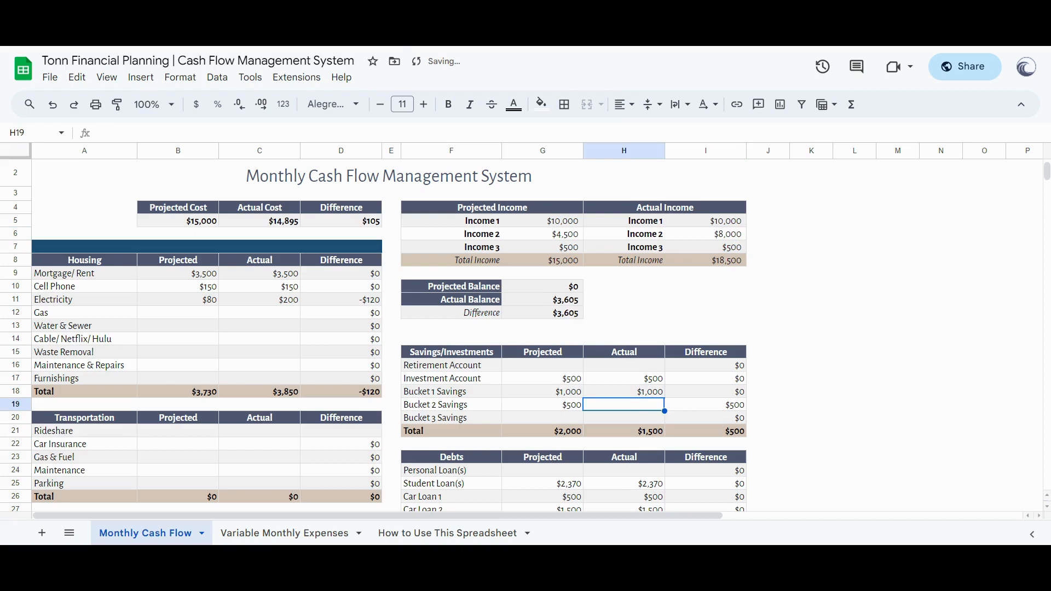
pyautogui.doubleClick(633, 409)
pyautogui.write('500')
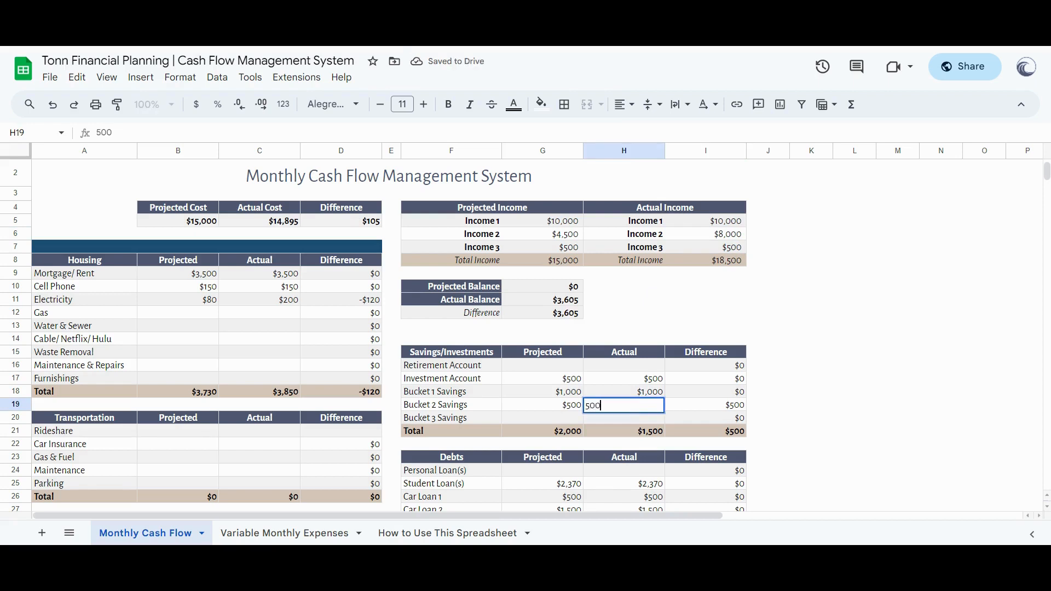
pyautogui.press('Return')
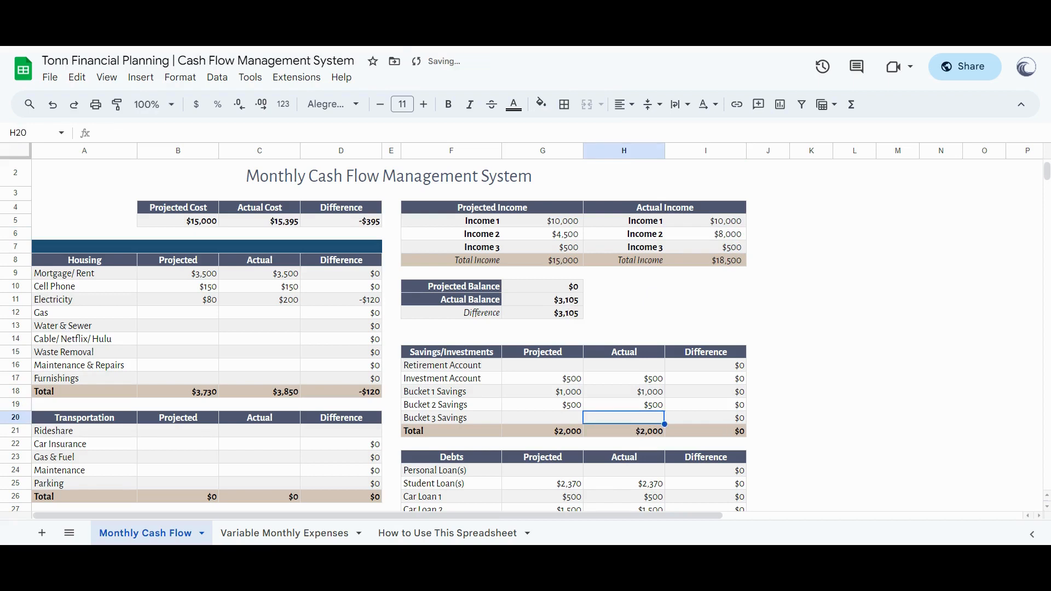
# Allocate the remaining actual balance by entering an actual amount of 3105 for Bucket 3 Savings
pyautogui.click(548, 302)
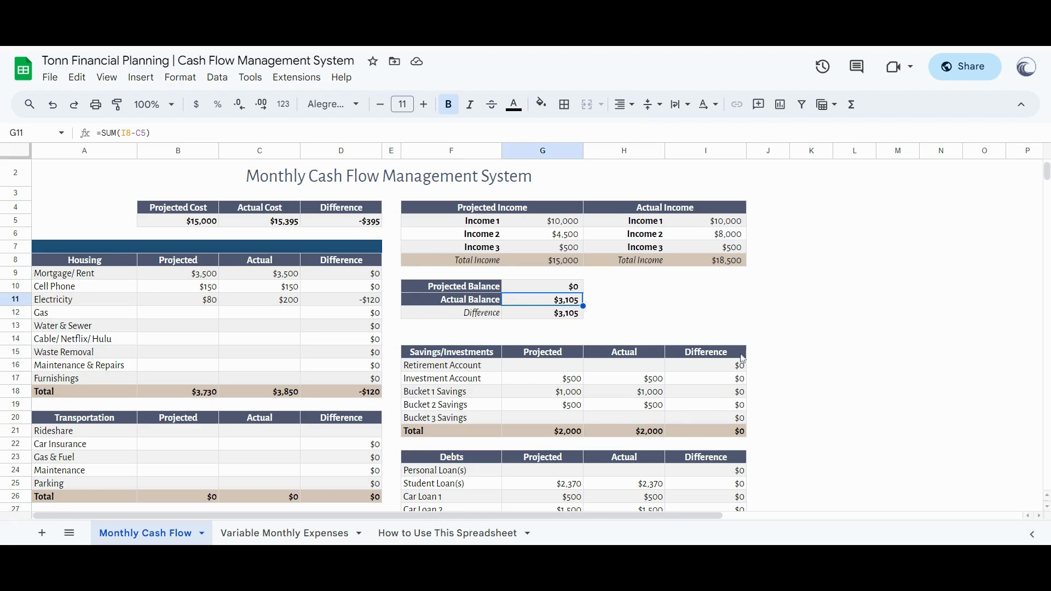
pyautogui.click(552, 418)
pyautogui.click(546, 297)
pyautogui.click(618, 421)
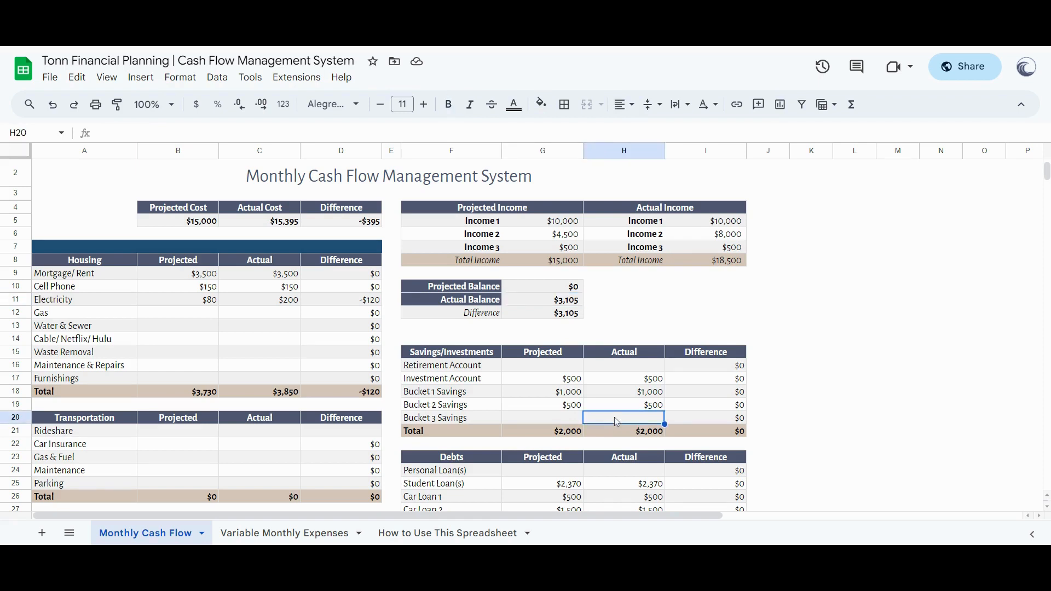
pyautogui.write('3105')
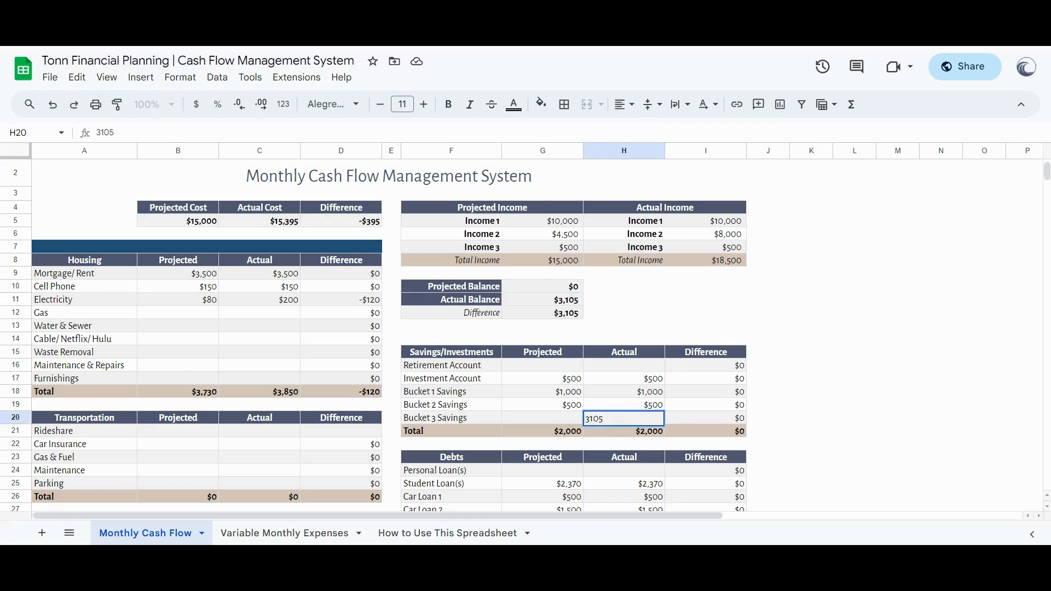
pyautogui.press('Return')
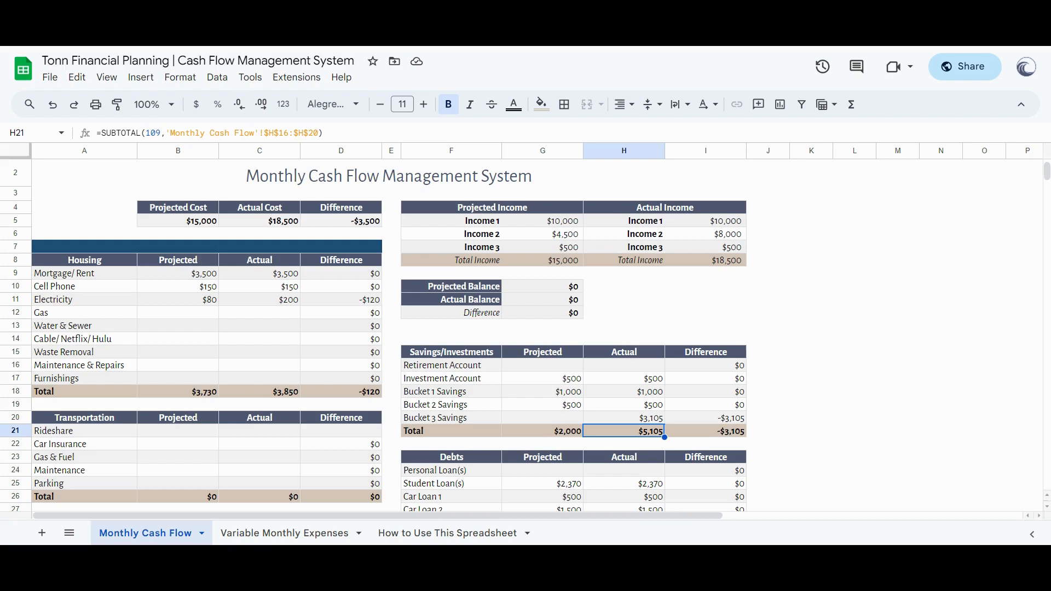
pyautogui.scroll(3, 666, 323)
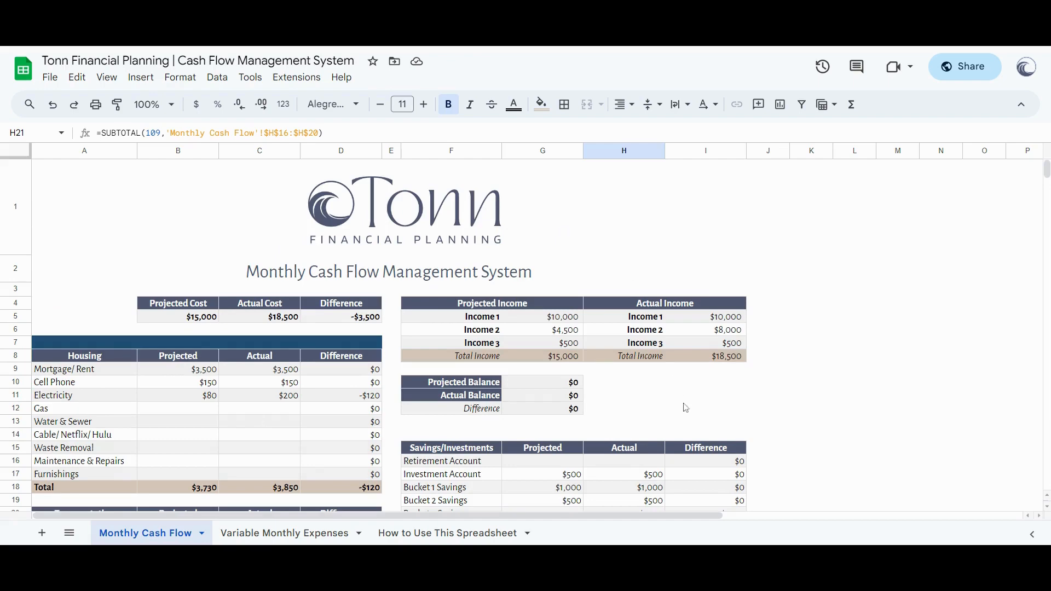